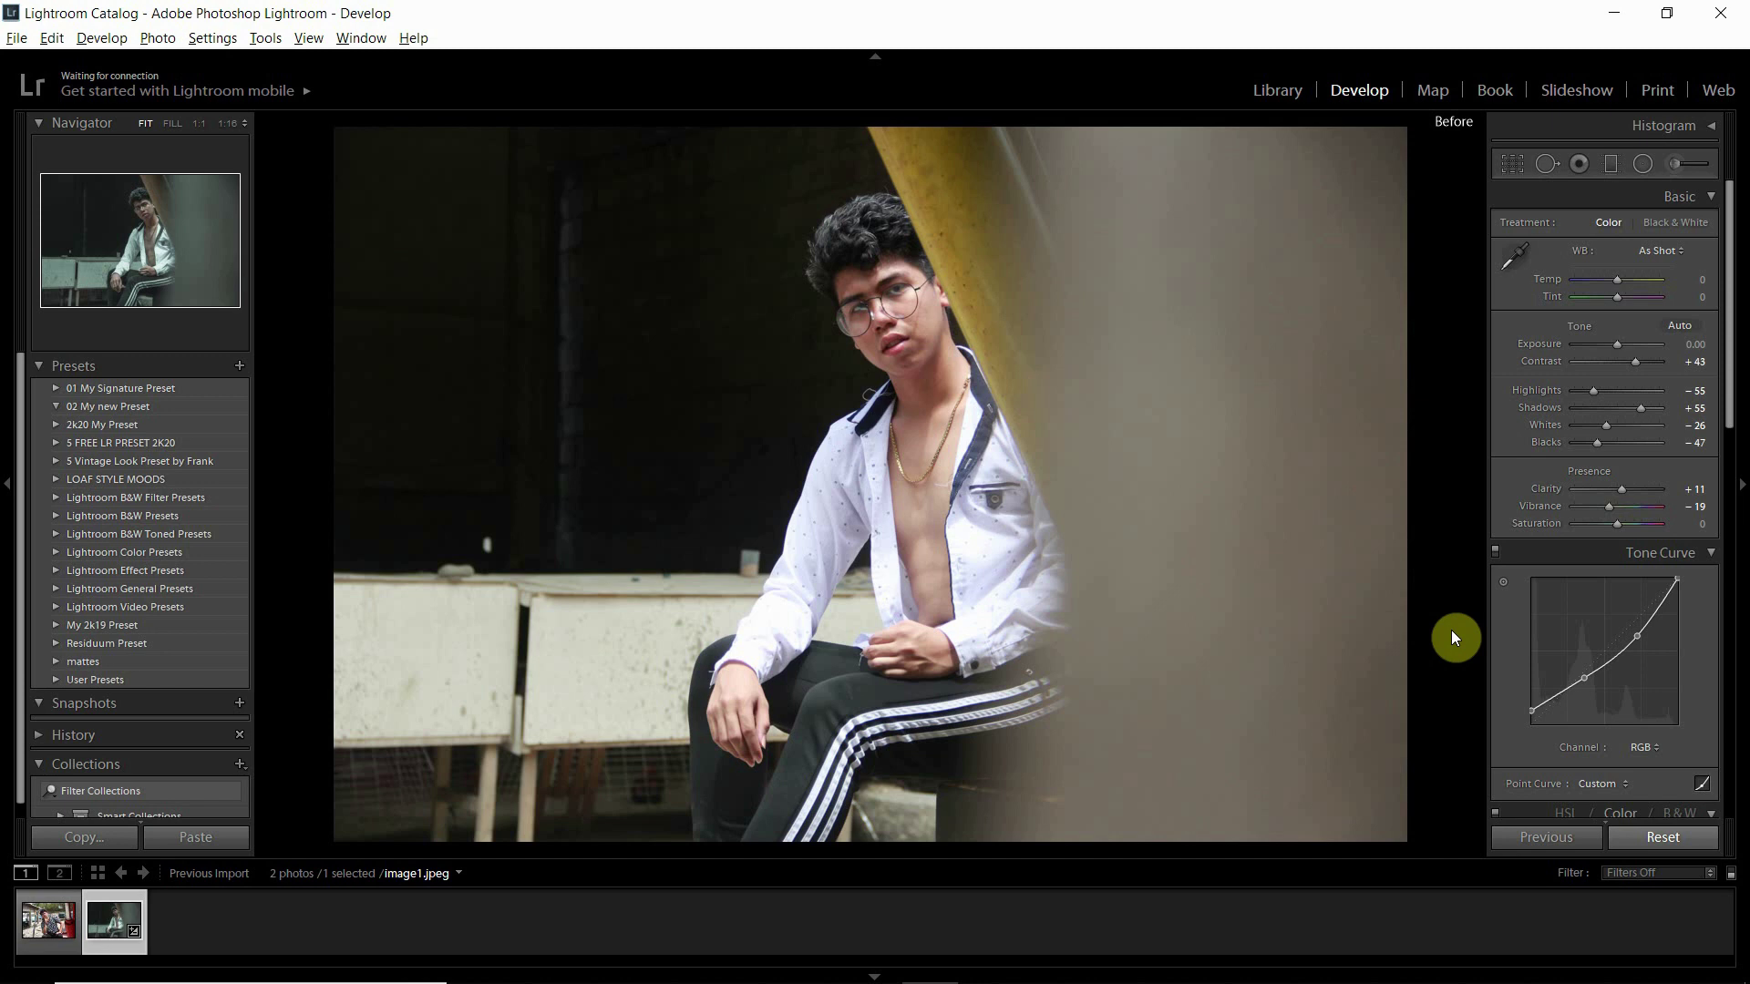
# Step: Toggle off the Before view to show the portrait's edited muted teal version
pyautogui.press('\\')
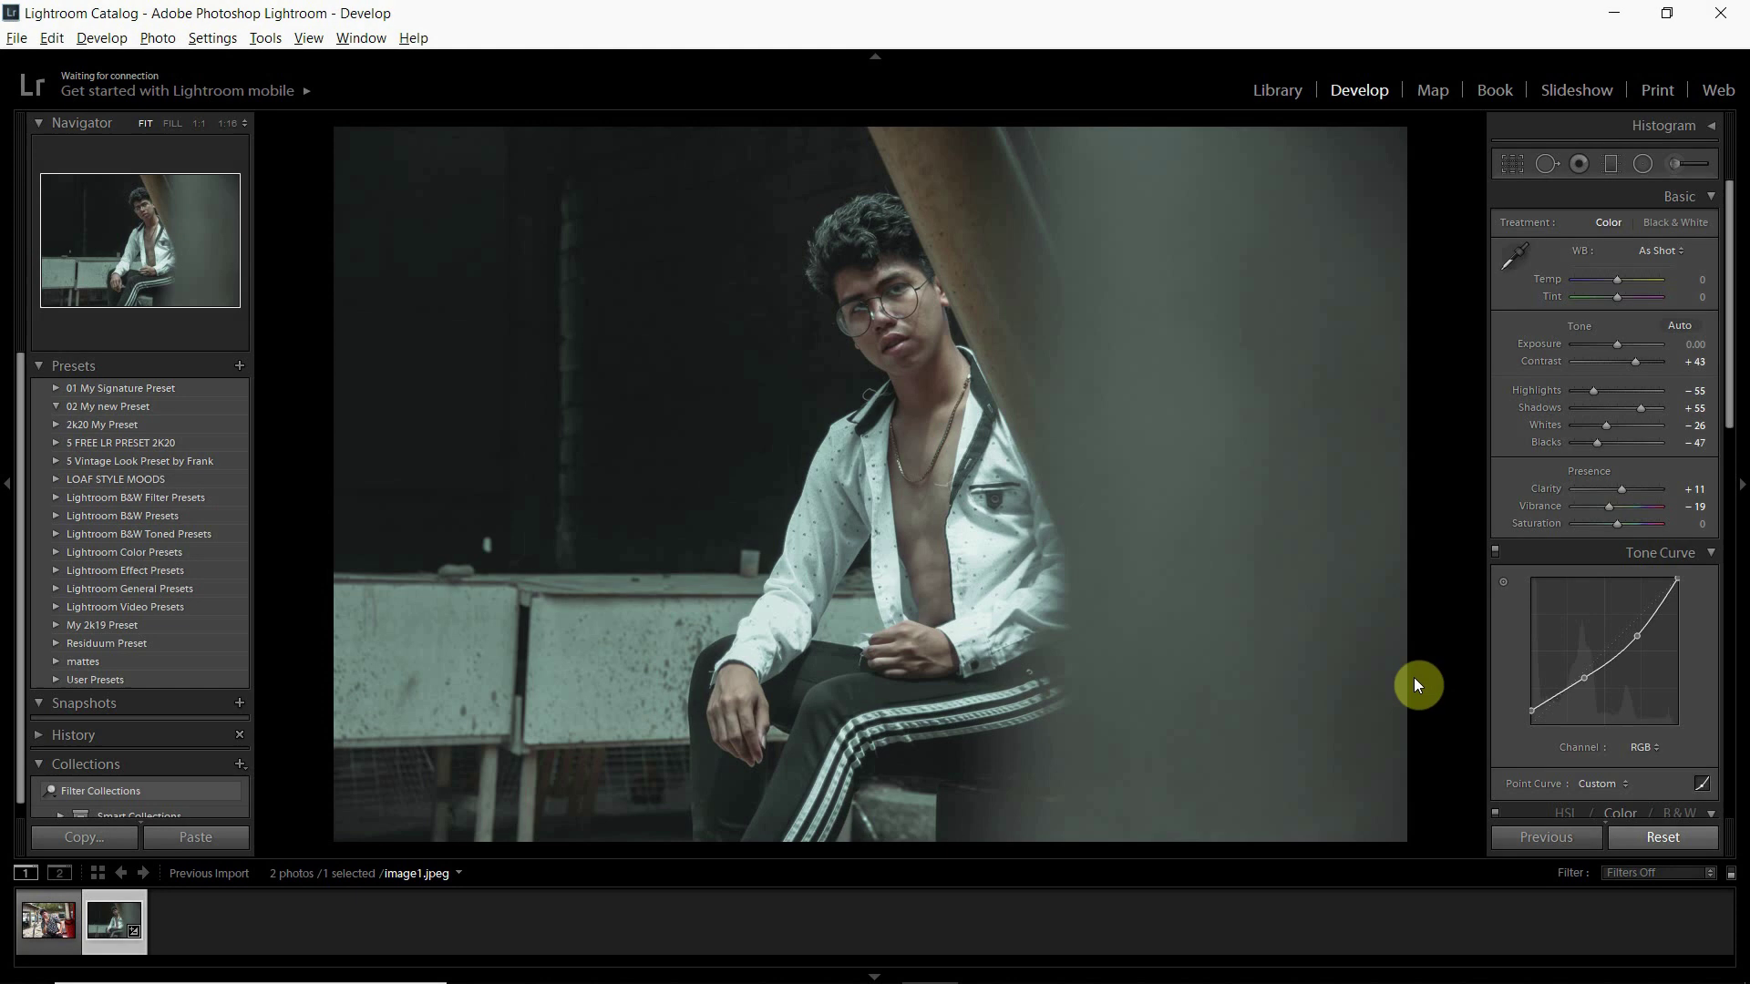
# Step: Reset the portrait's edits, then set Contrast +43, Highlights -40 and Clarity +11
pyautogui.click(1682, 836)
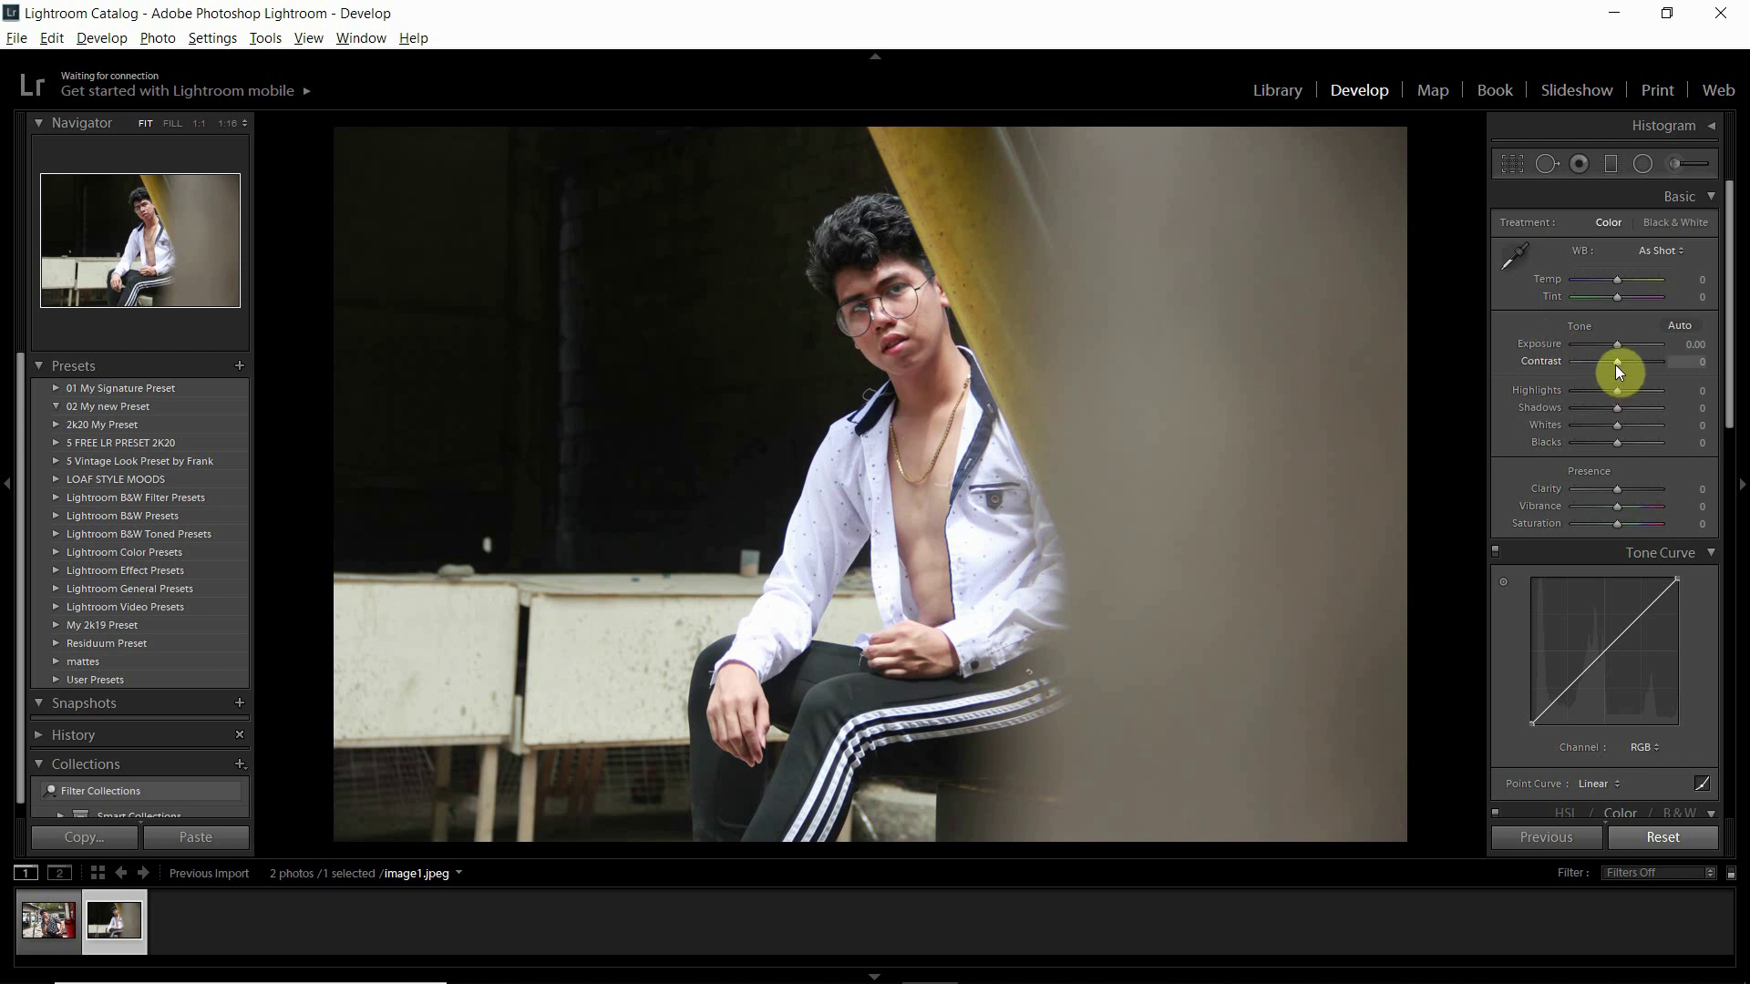
pyautogui.moveTo(1617, 362); pyautogui.dragTo(1635, 372)
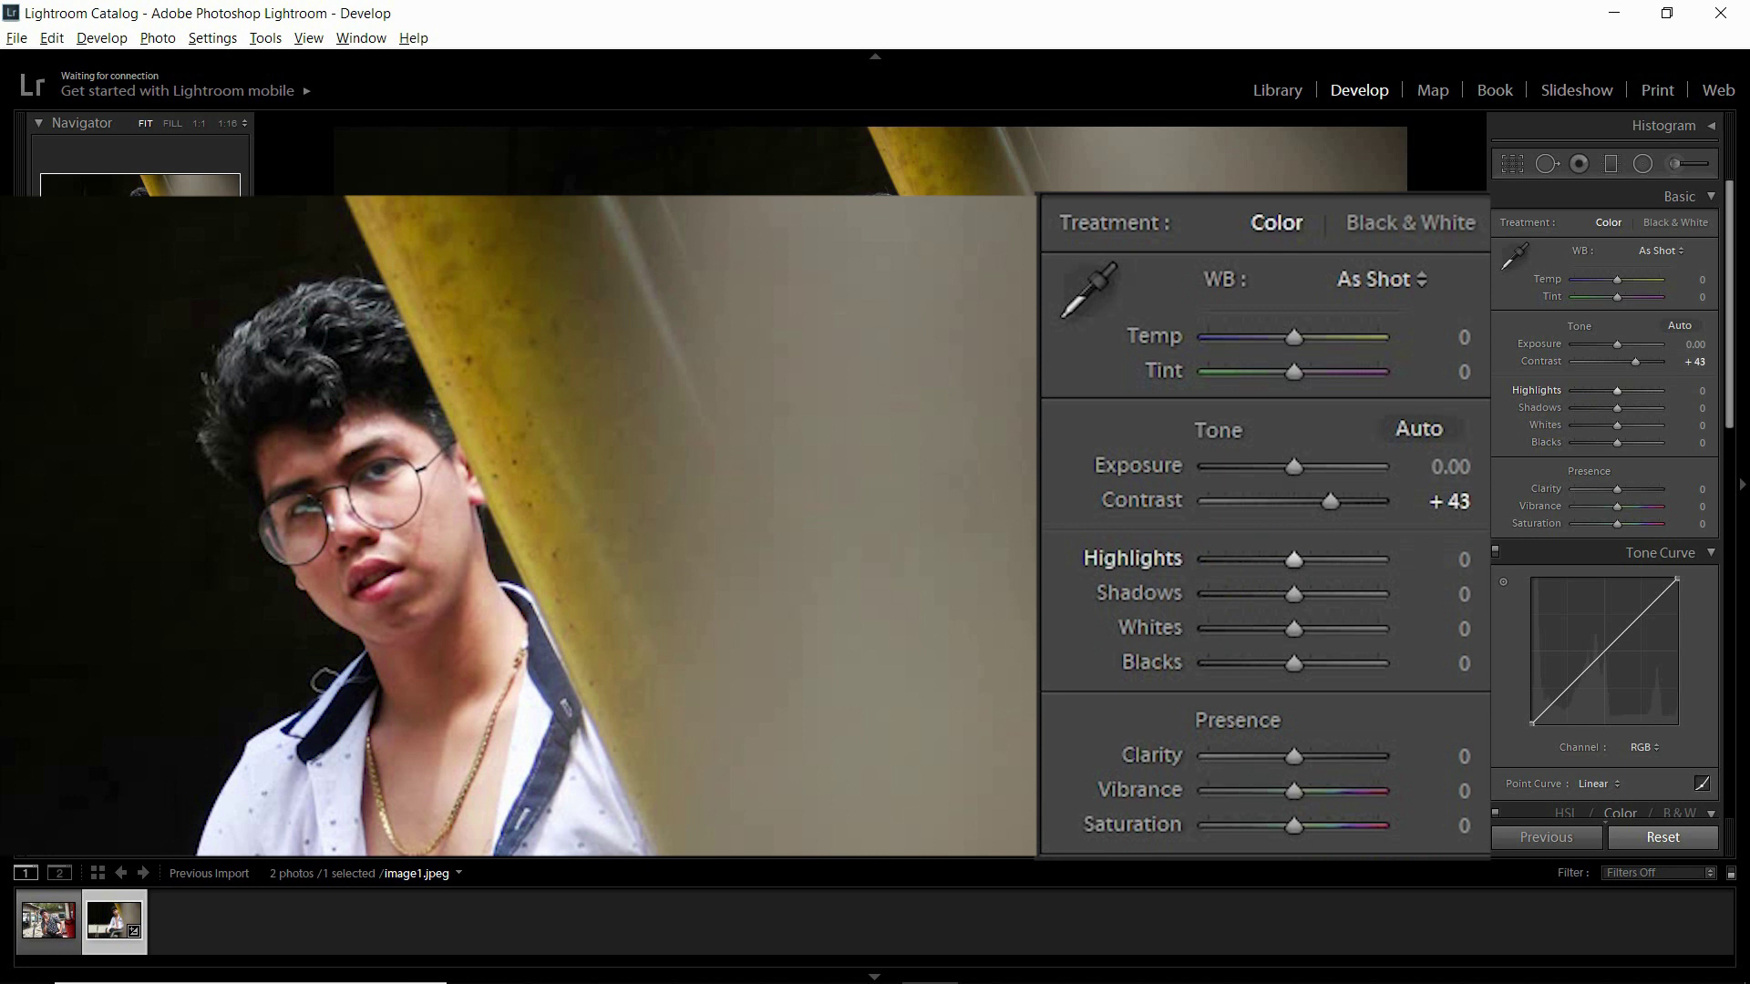
pyautogui.click(1613, 397)
pyautogui.moveTo(1621, 391); pyautogui.dragTo(1593, 467)
pyautogui.moveTo(1731, 407); pyautogui.dragTo(1730, 474)
pyautogui.moveTo(1617, 345); pyautogui.dragTo(1609, 364)
pyautogui.moveTo(1730, 467); pyautogui.dragTo(1730, 556)
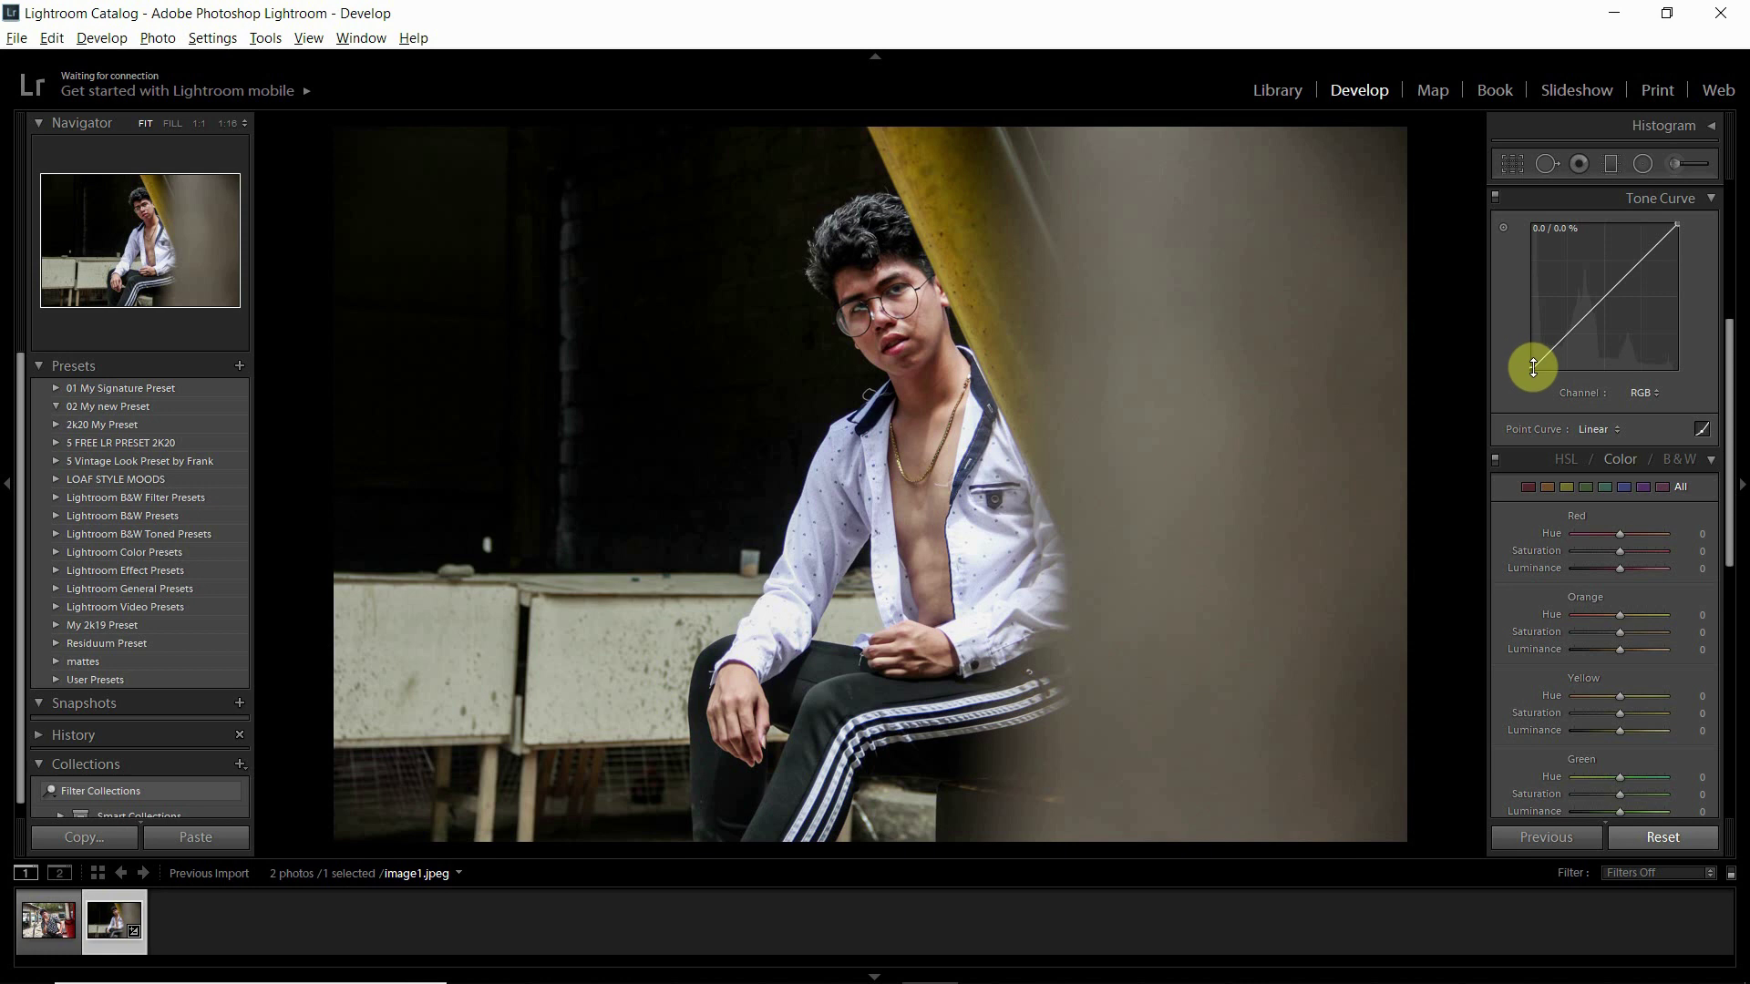
# Step: Raise the tone curve's black point to form a faded S-curve with matte shadows
pyautogui.moveTo(1534, 366); pyautogui.dragTo(1584, 324)
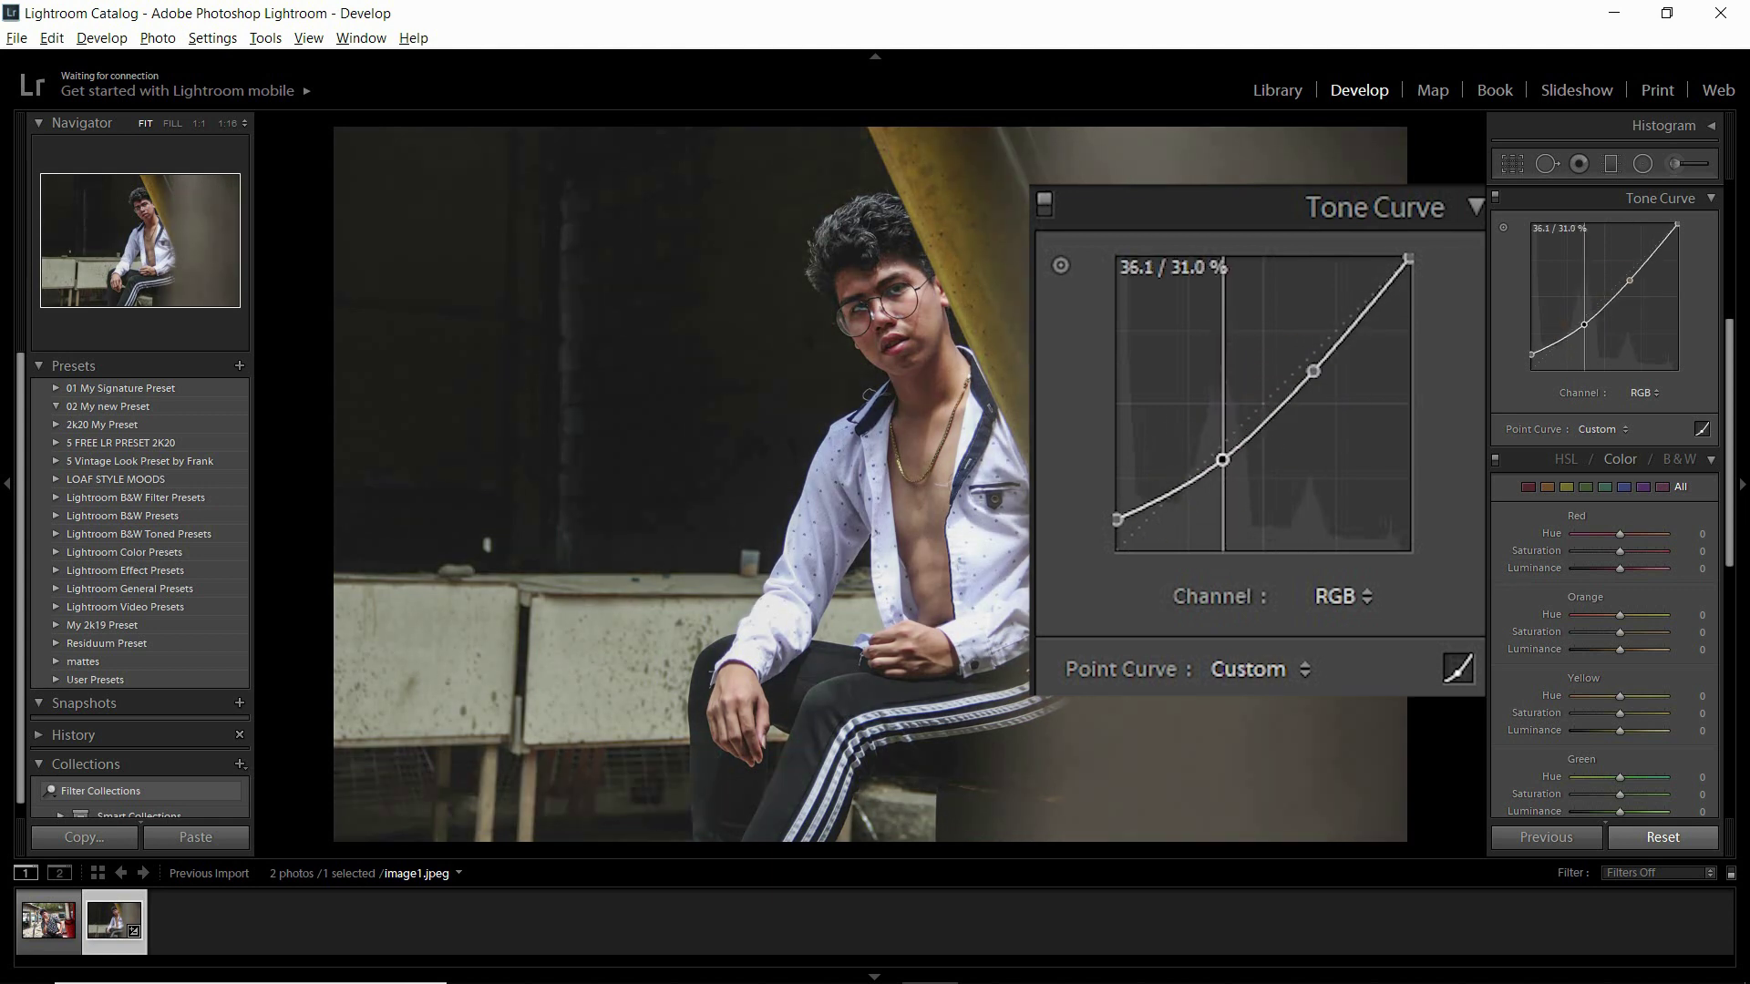
pyautogui.moveTo(1727, 363); pyautogui.dragTo(1735, 456)
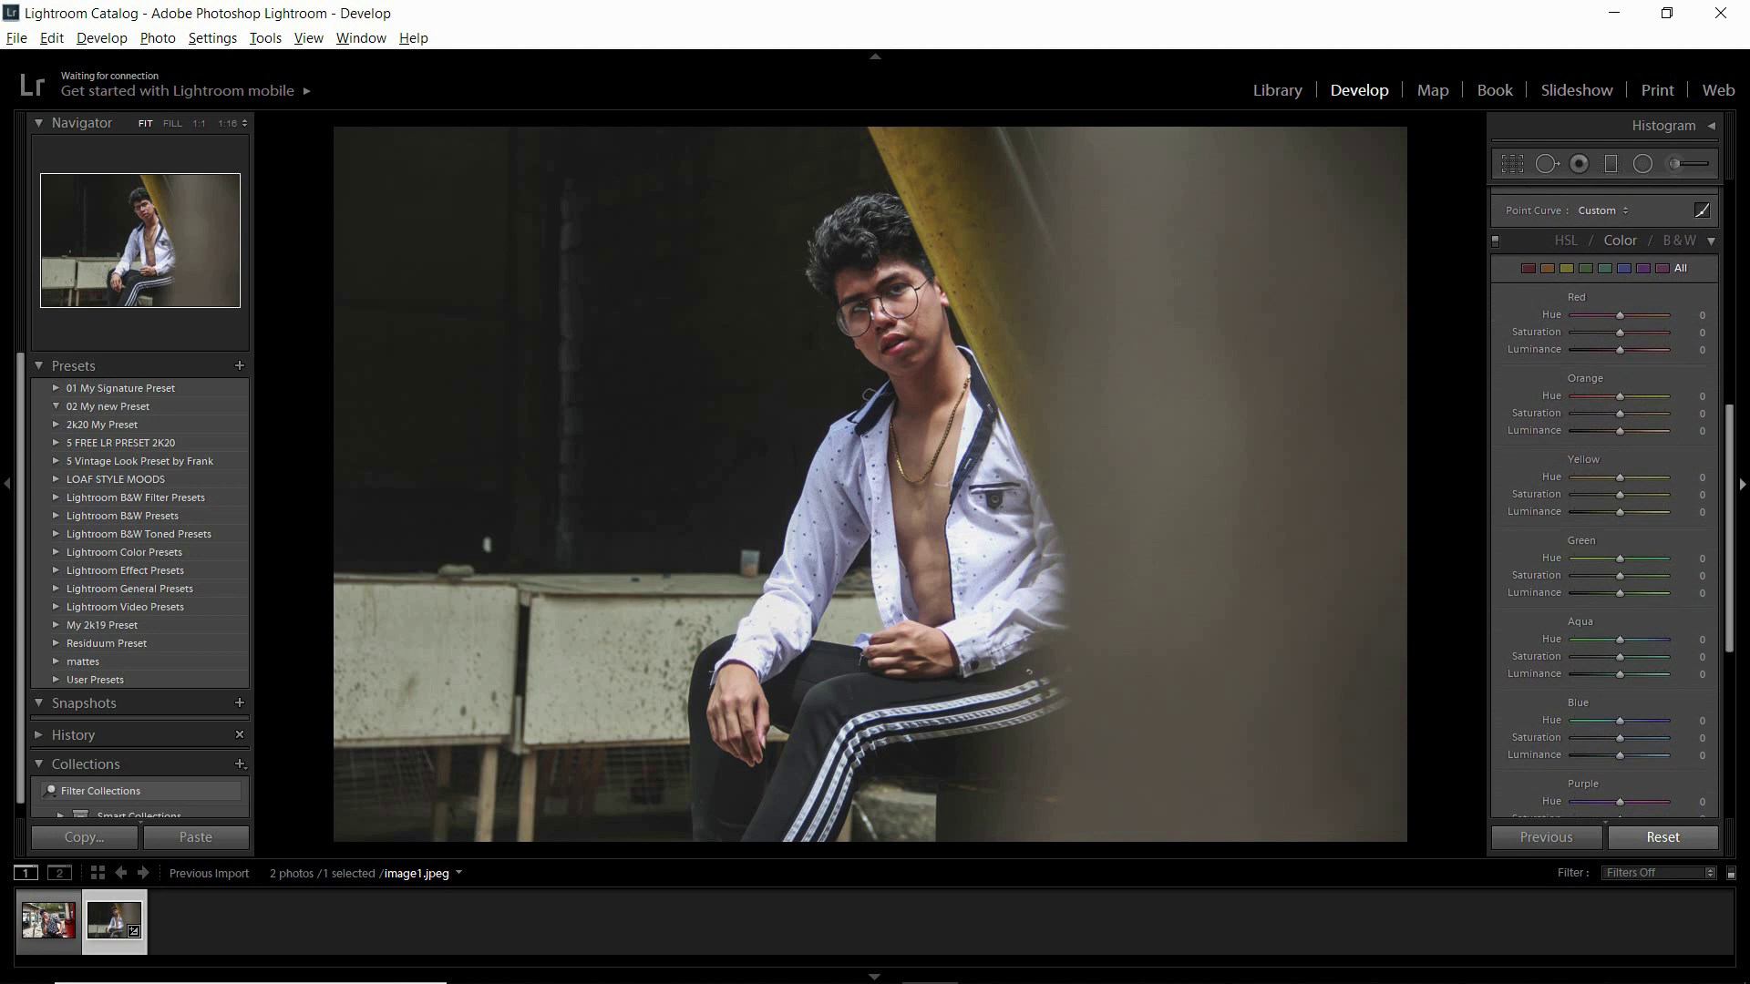
# Step: Set Red saturation -26, adjust Orange, and shift and mute Yellows and Greens
pyautogui.click(1636, 294)
pyautogui.click(1531, 271)
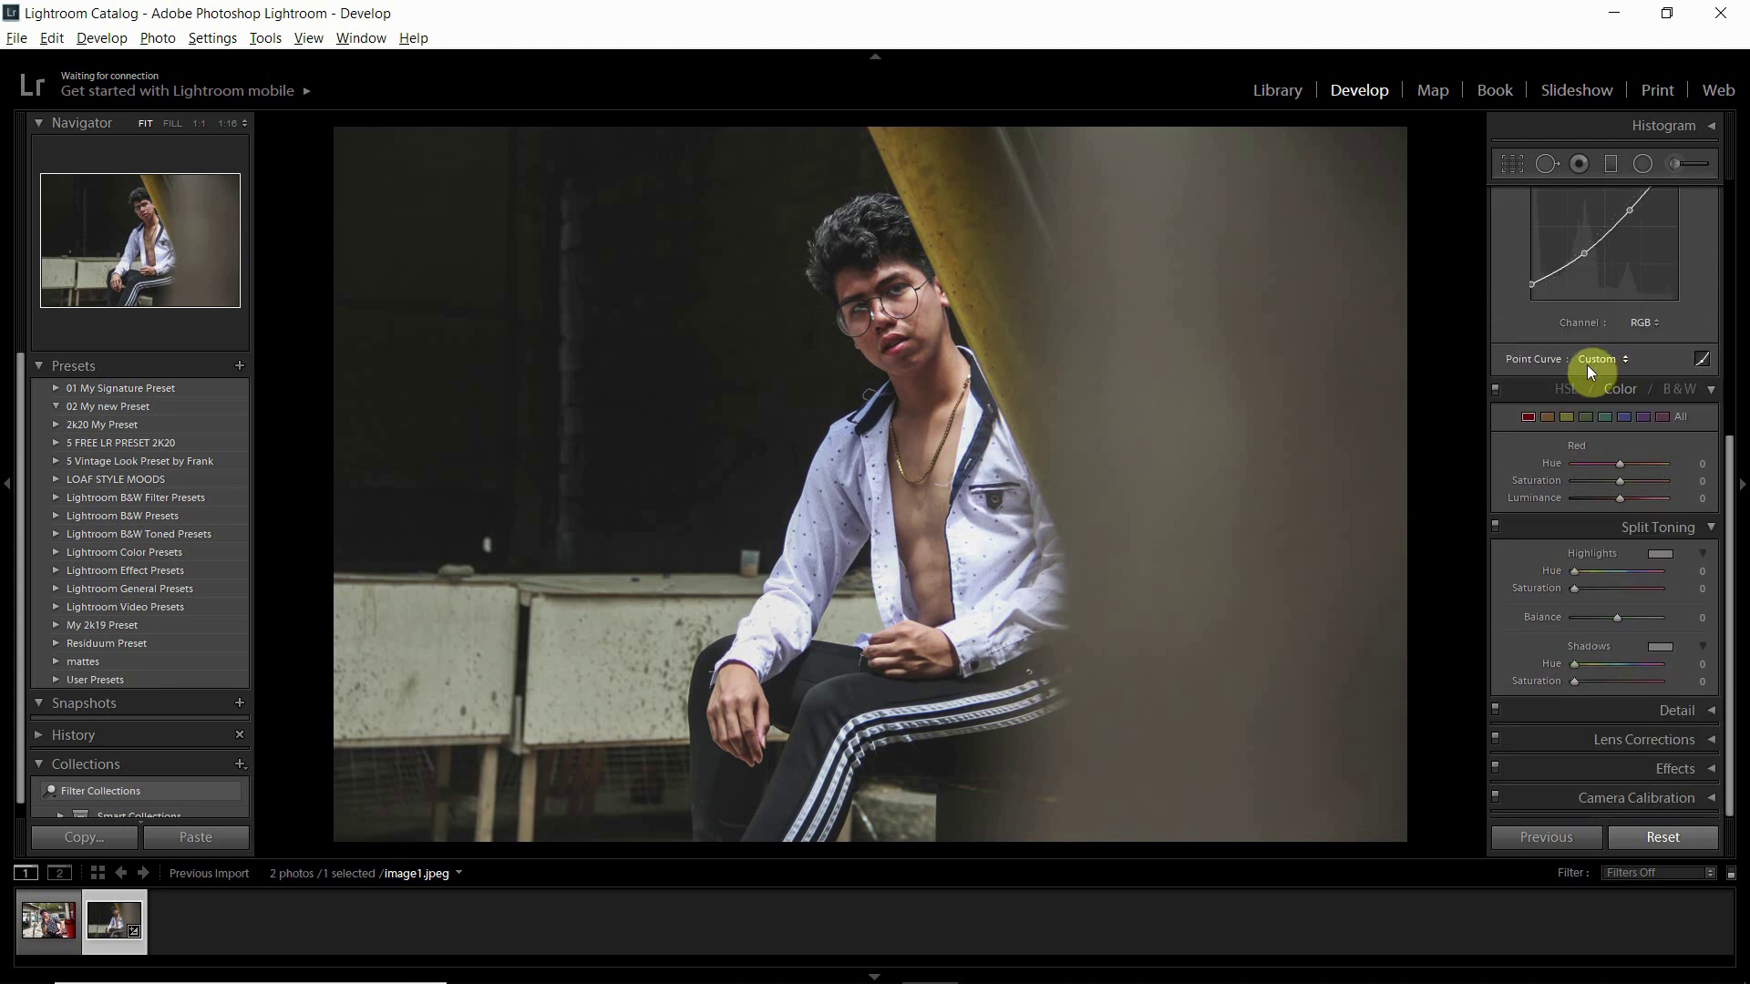
pyautogui.click(1680, 416)
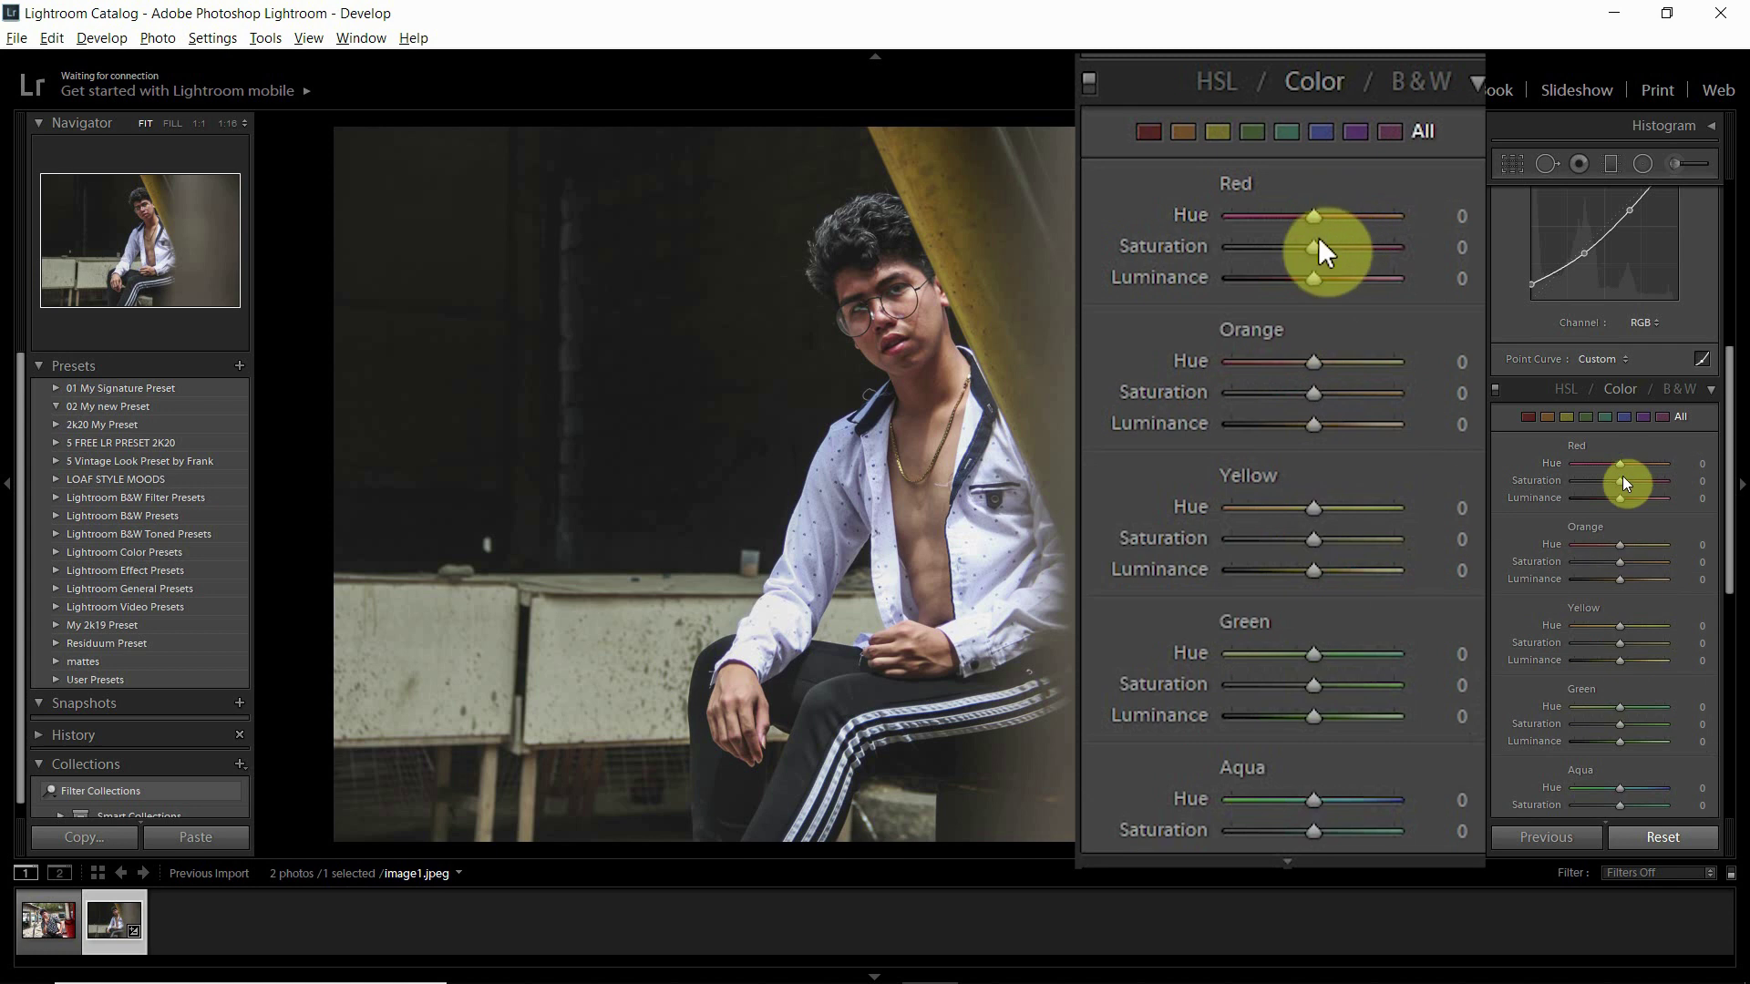
pyautogui.moveTo(1620, 480); pyautogui.dragTo(1615, 578)
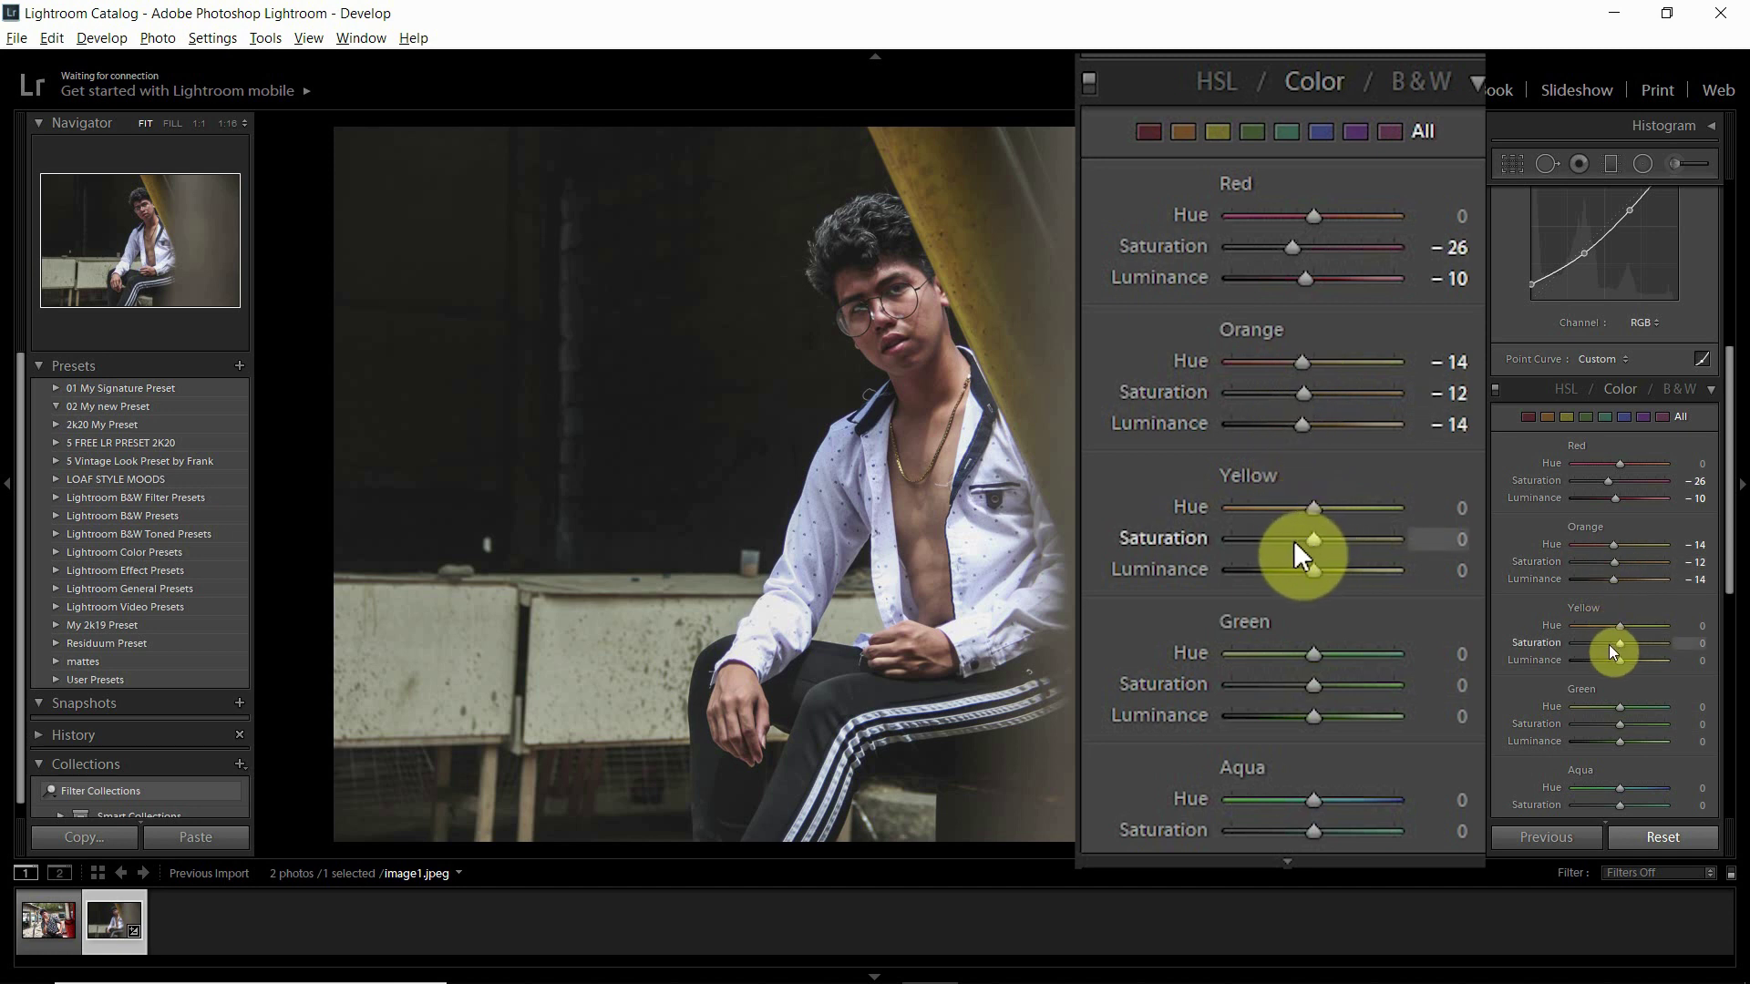
pyautogui.moveTo(1310, 506); pyautogui.dragTo(1358, 483)
# Step: Set Aqua saturation -56, Blue hue -22 / saturation -92, Purple hue and saturation -100
pyautogui.scroll(-3, 1320, 577)
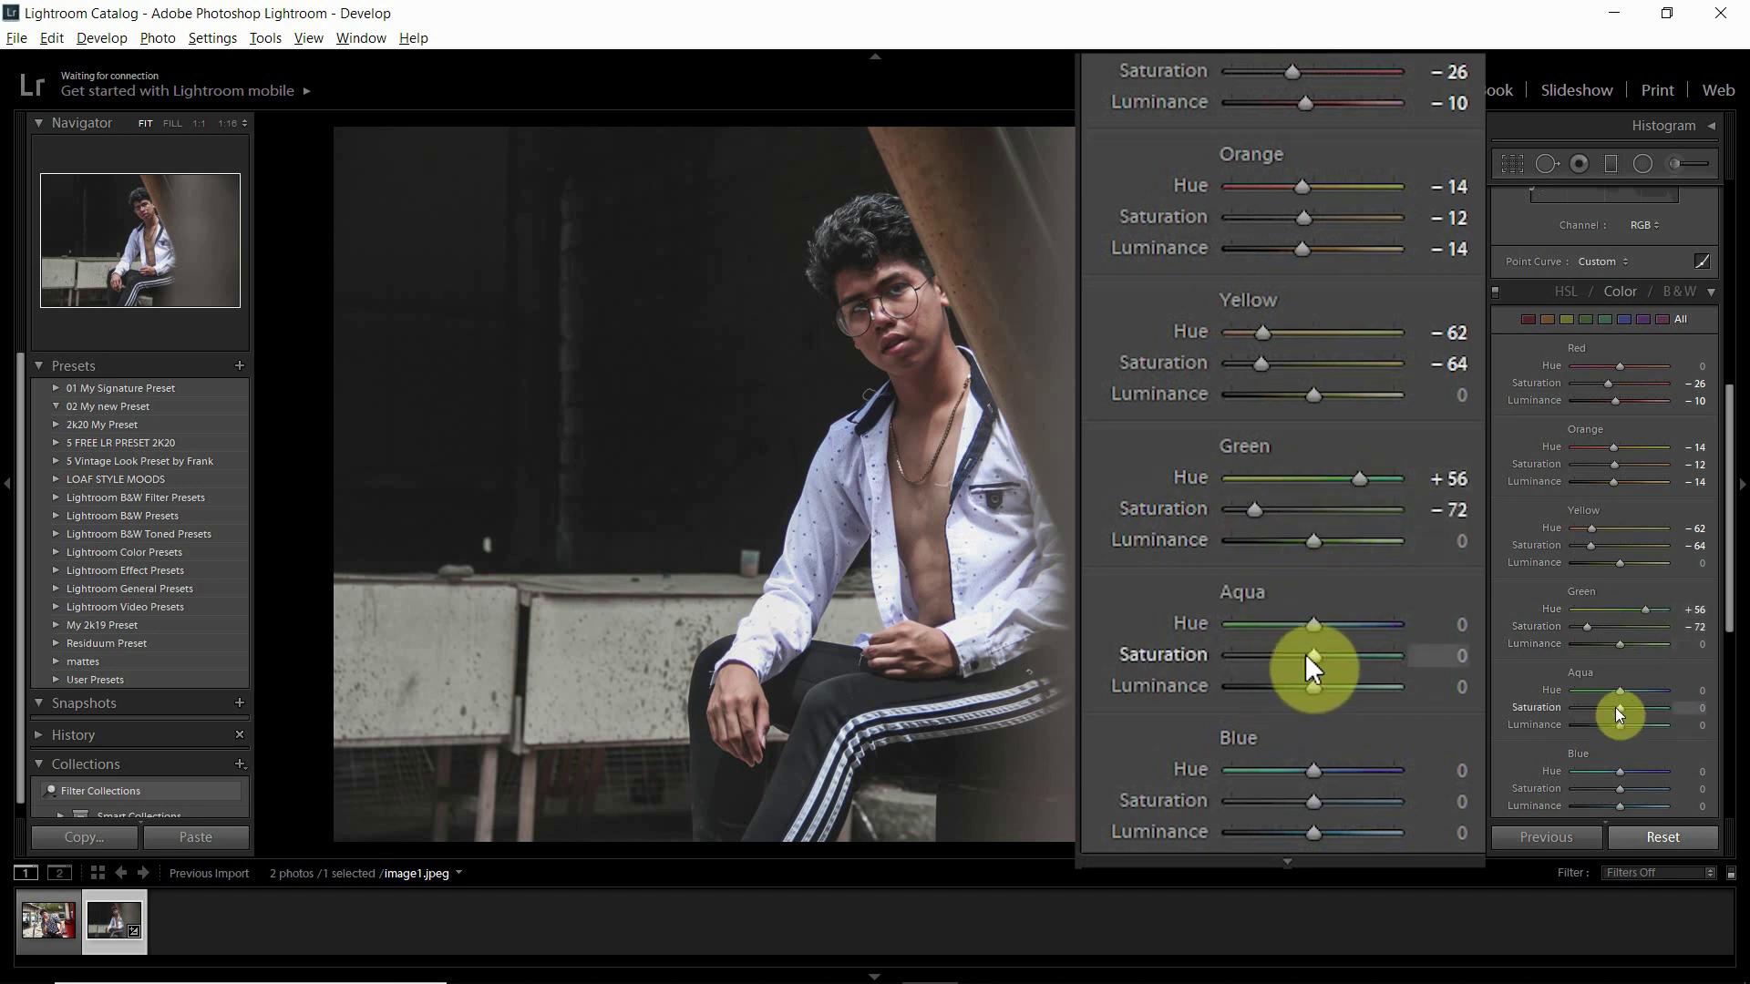
pyautogui.moveTo(1309, 655); pyautogui.dragTo(1266, 657)
pyautogui.moveTo(1596, 716); pyautogui.dragTo(1595, 716)
pyautogui.moveTo(1723, 625); pyautogui.dragTo(1723, 725)
pyautogui.moveTo(1622, 609); pyautogui.dragTo(1618, 613)
pyautogui.moveTo(1619, 525); pyautogui.dragTo(1577, 543)
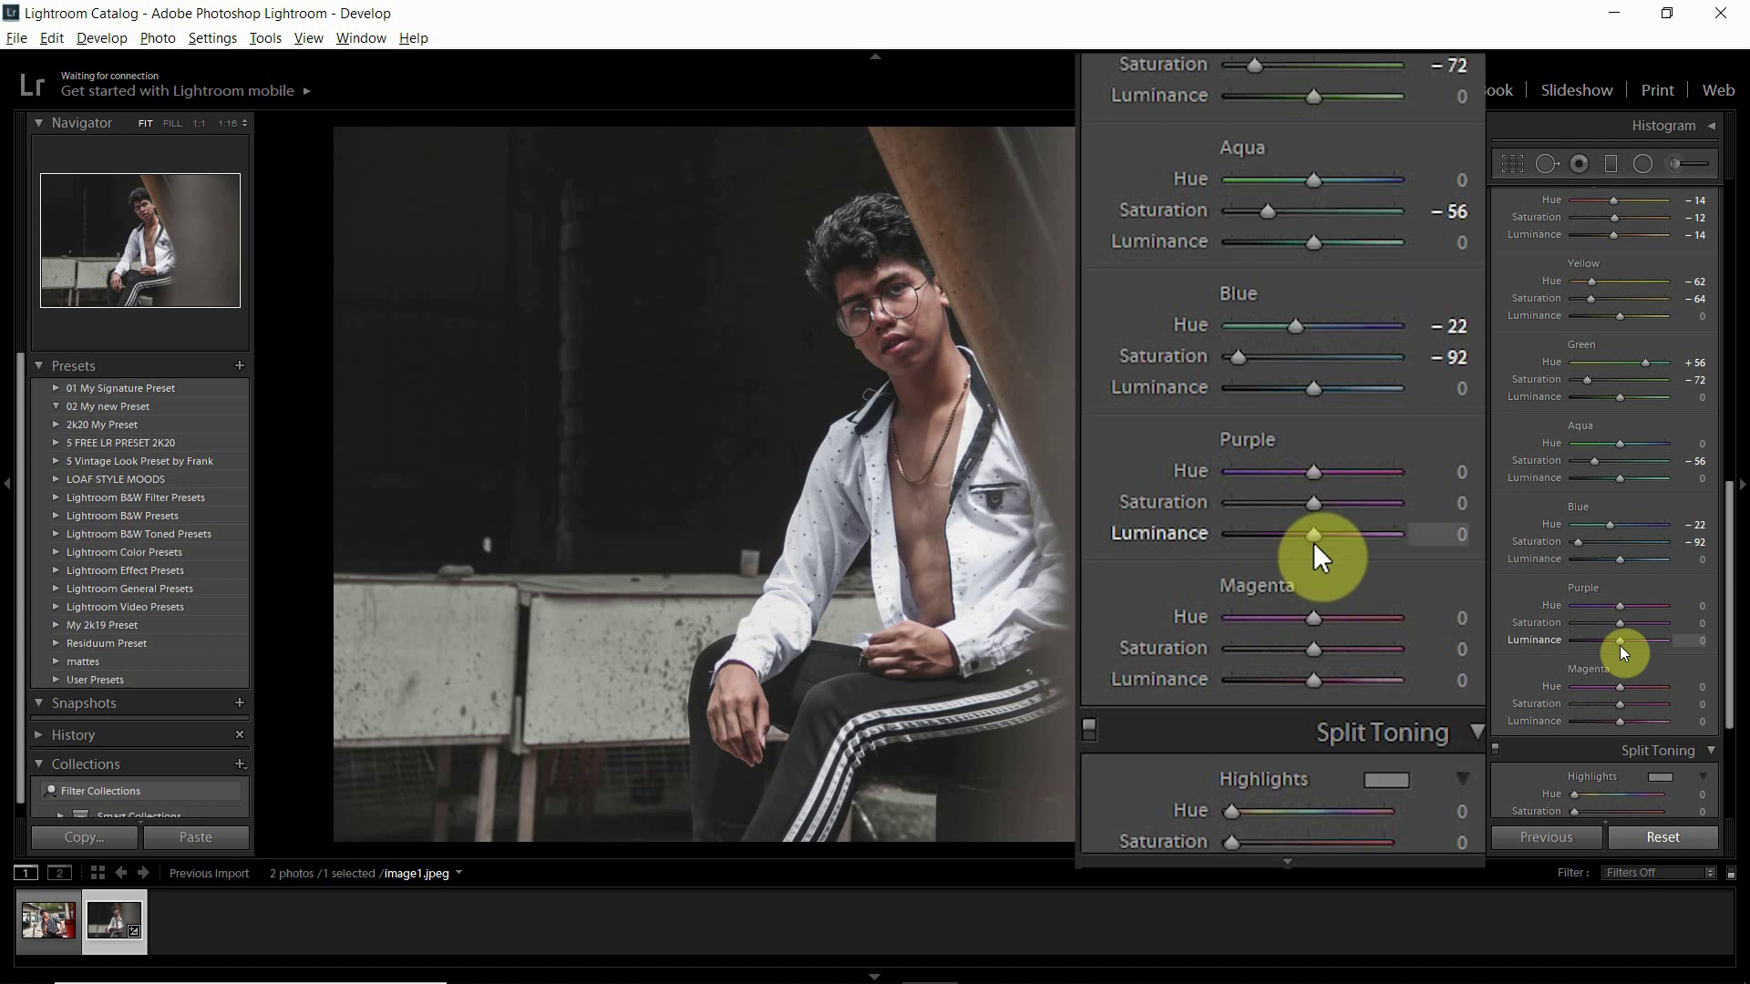
pyautogui.moveTo(1621, 623); pyautogui.dragTo(1547, 620)
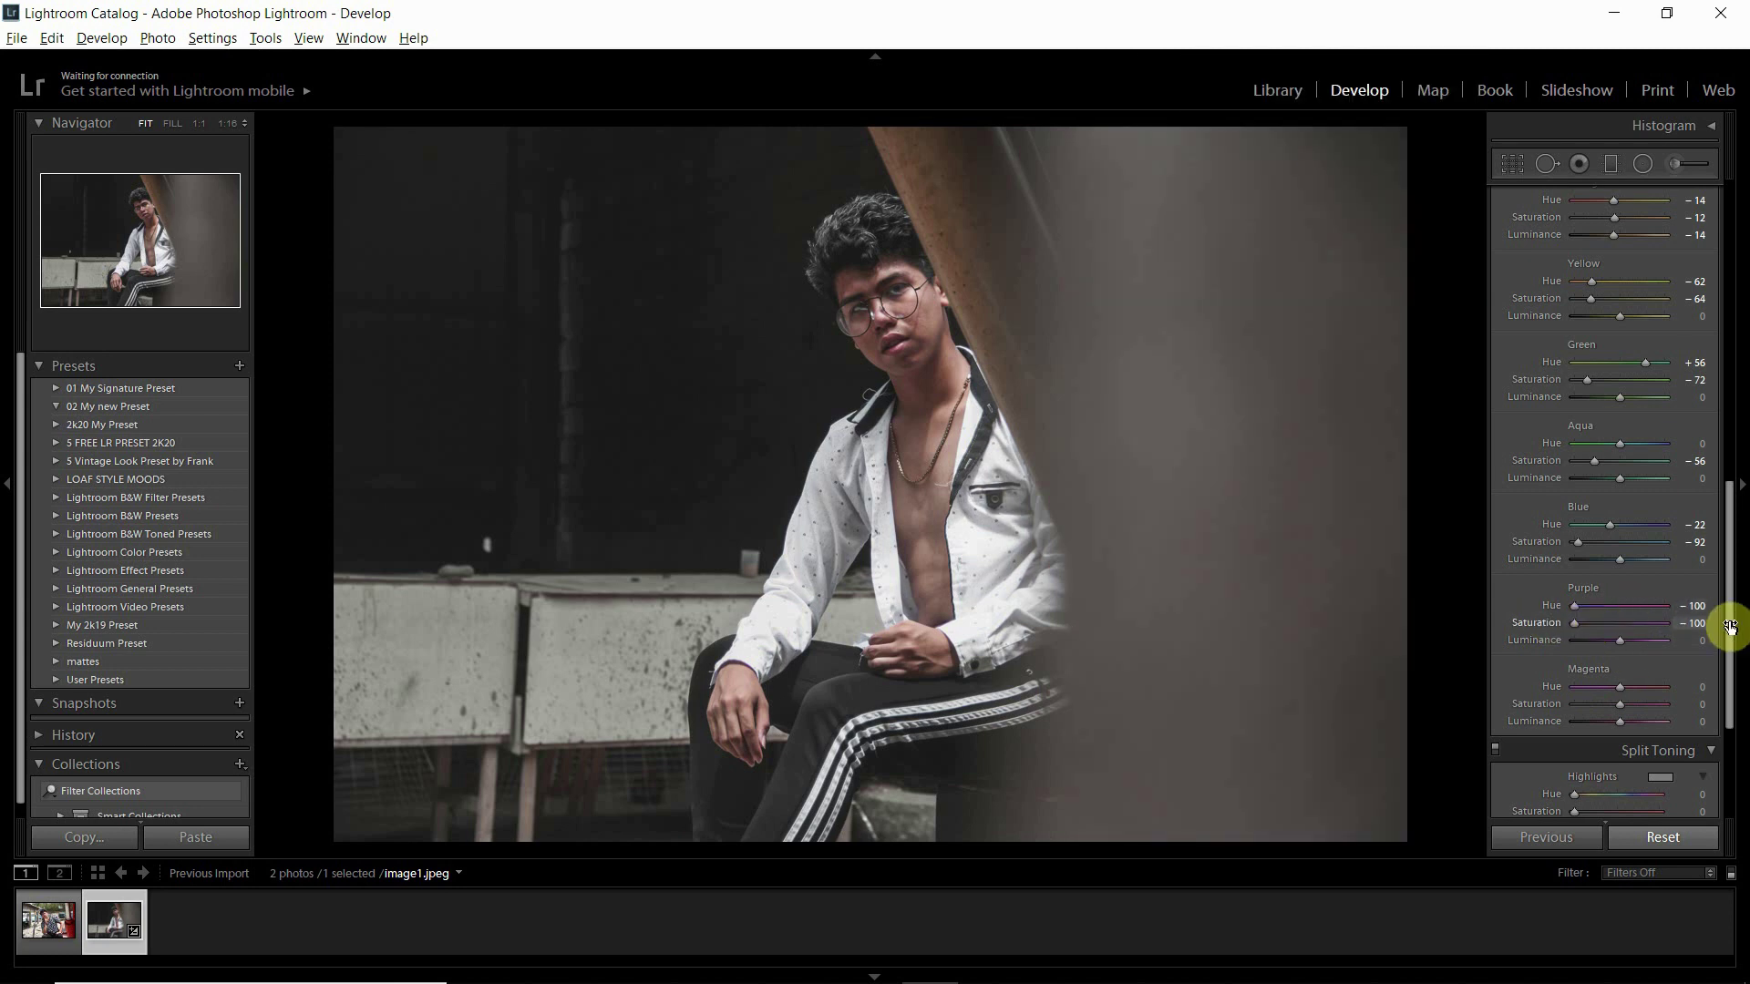
pyautogui.moveTo(1729, 627); pyautogui.dragTo(1735, 721)
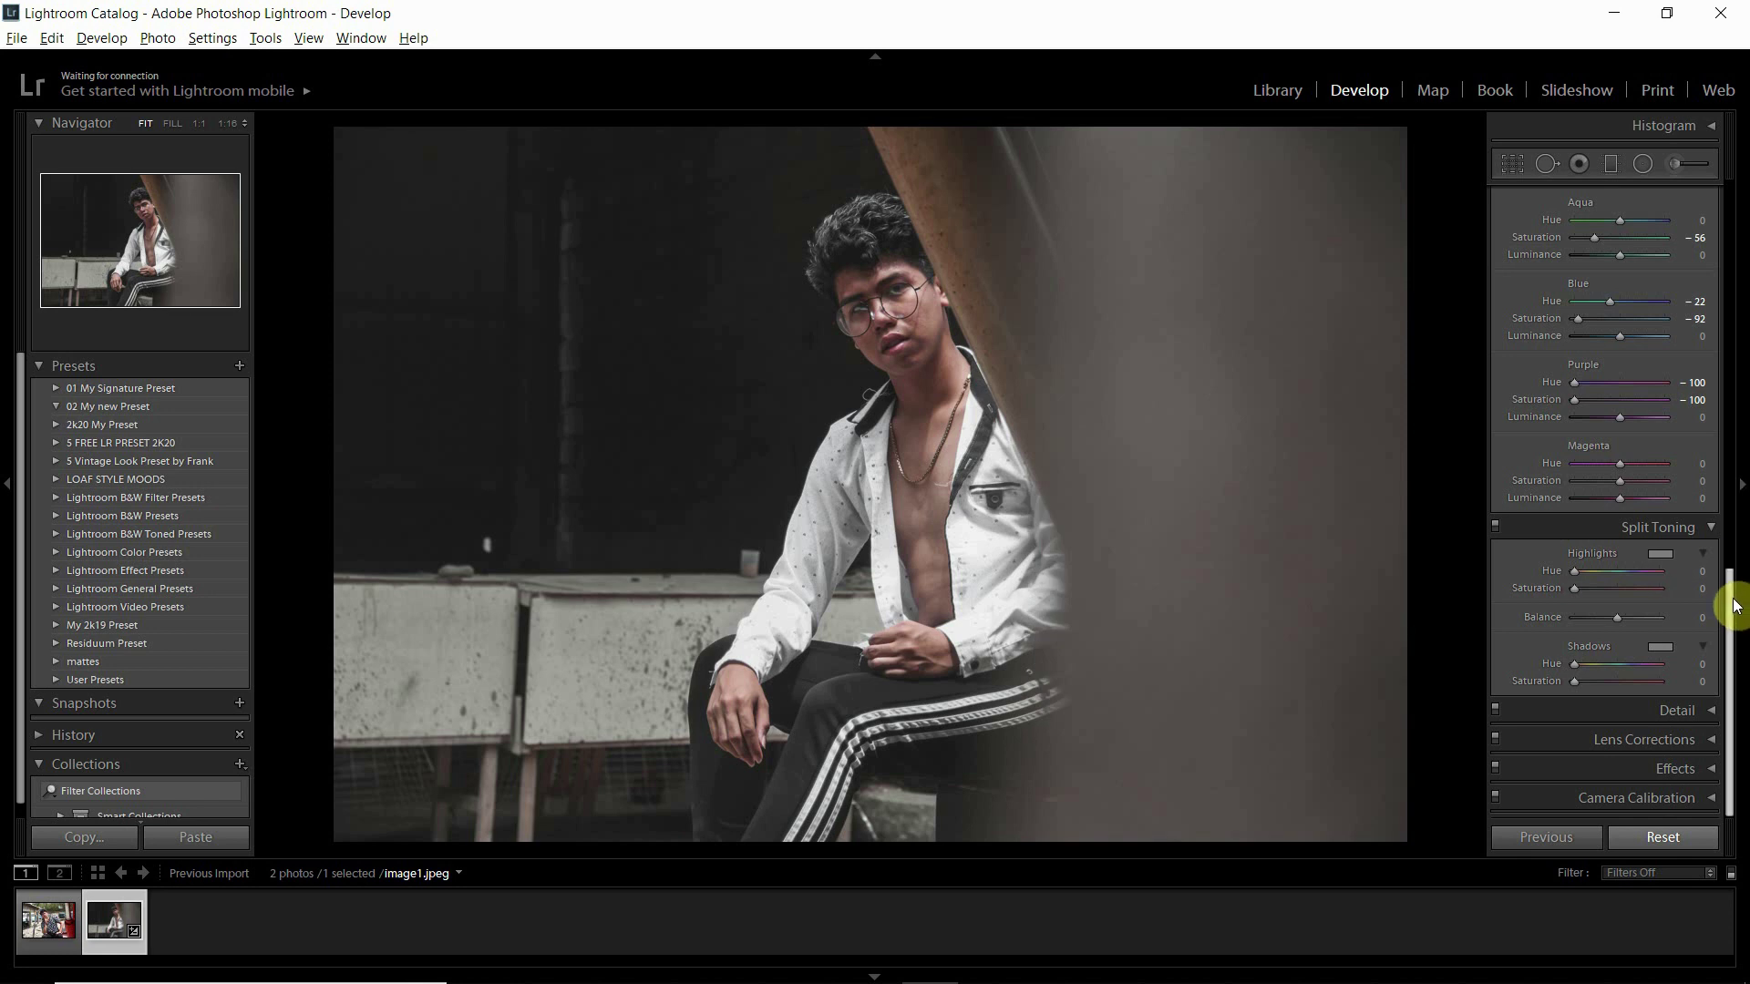
# Step: Tint the highlights a light teal at hue 184, saturation 16
pyautogui.moveTo(1734, 606); pyautogui.dragTo(1730, 195)
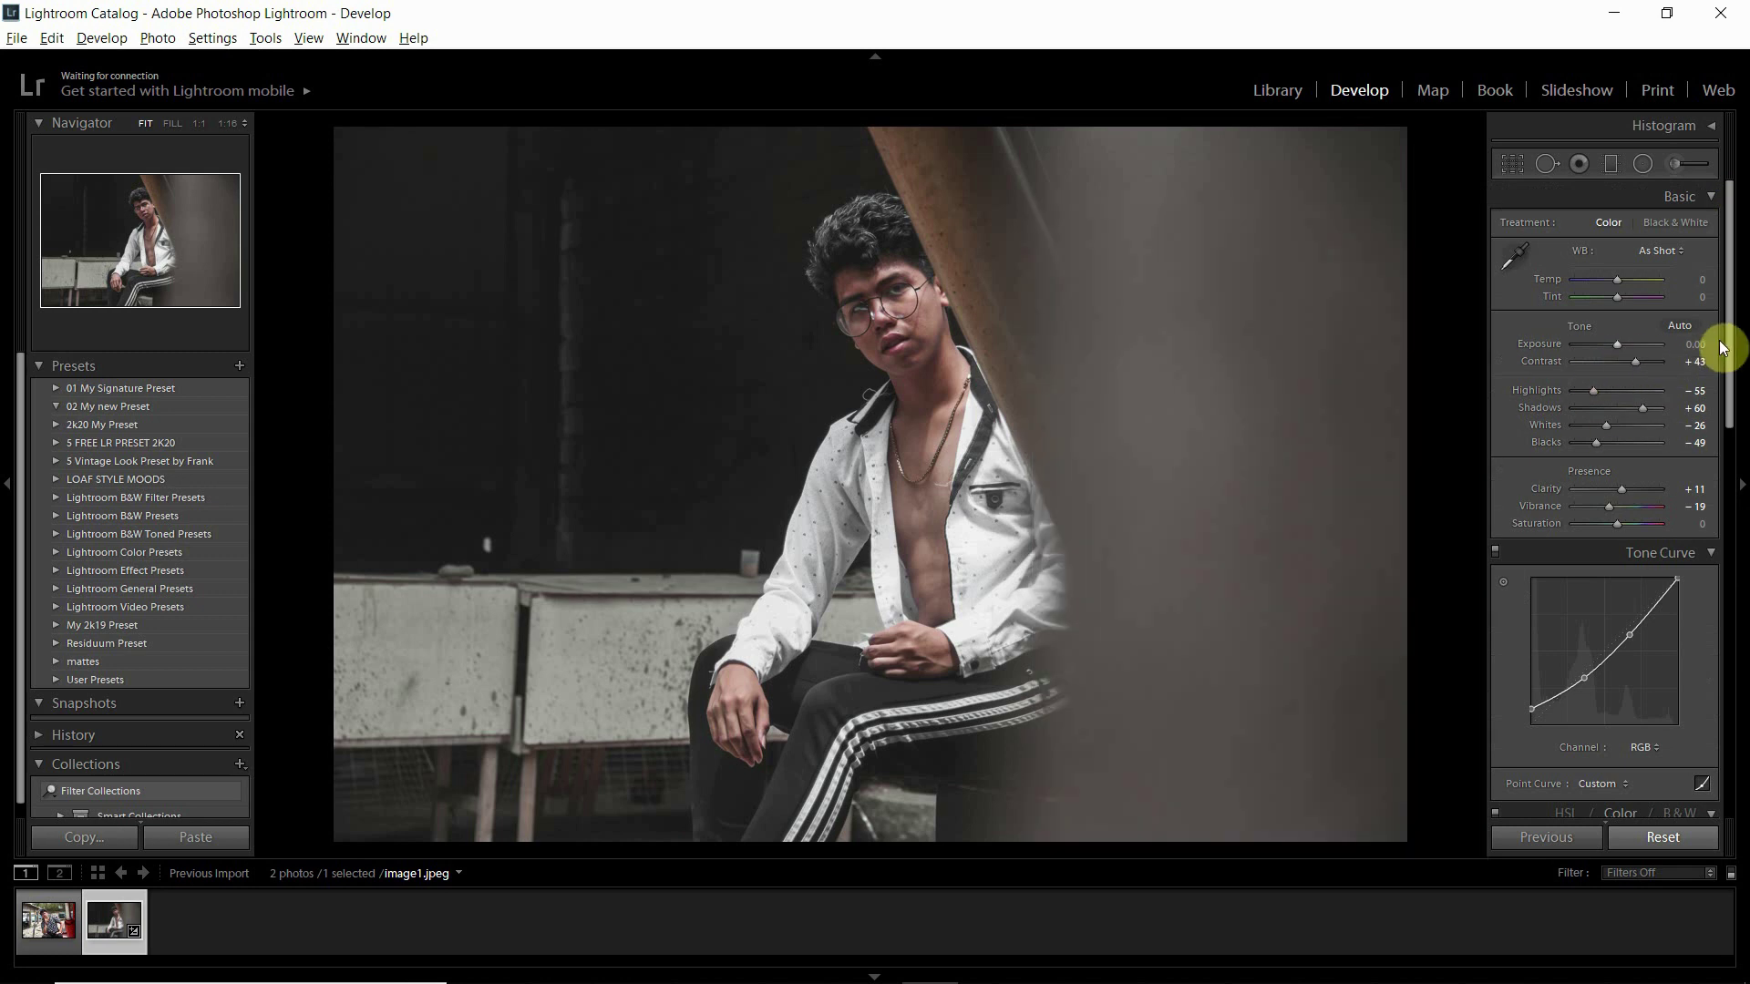
pyautogui.moveTo(1731, 351); pyautogui.dragTo(1745, 729)
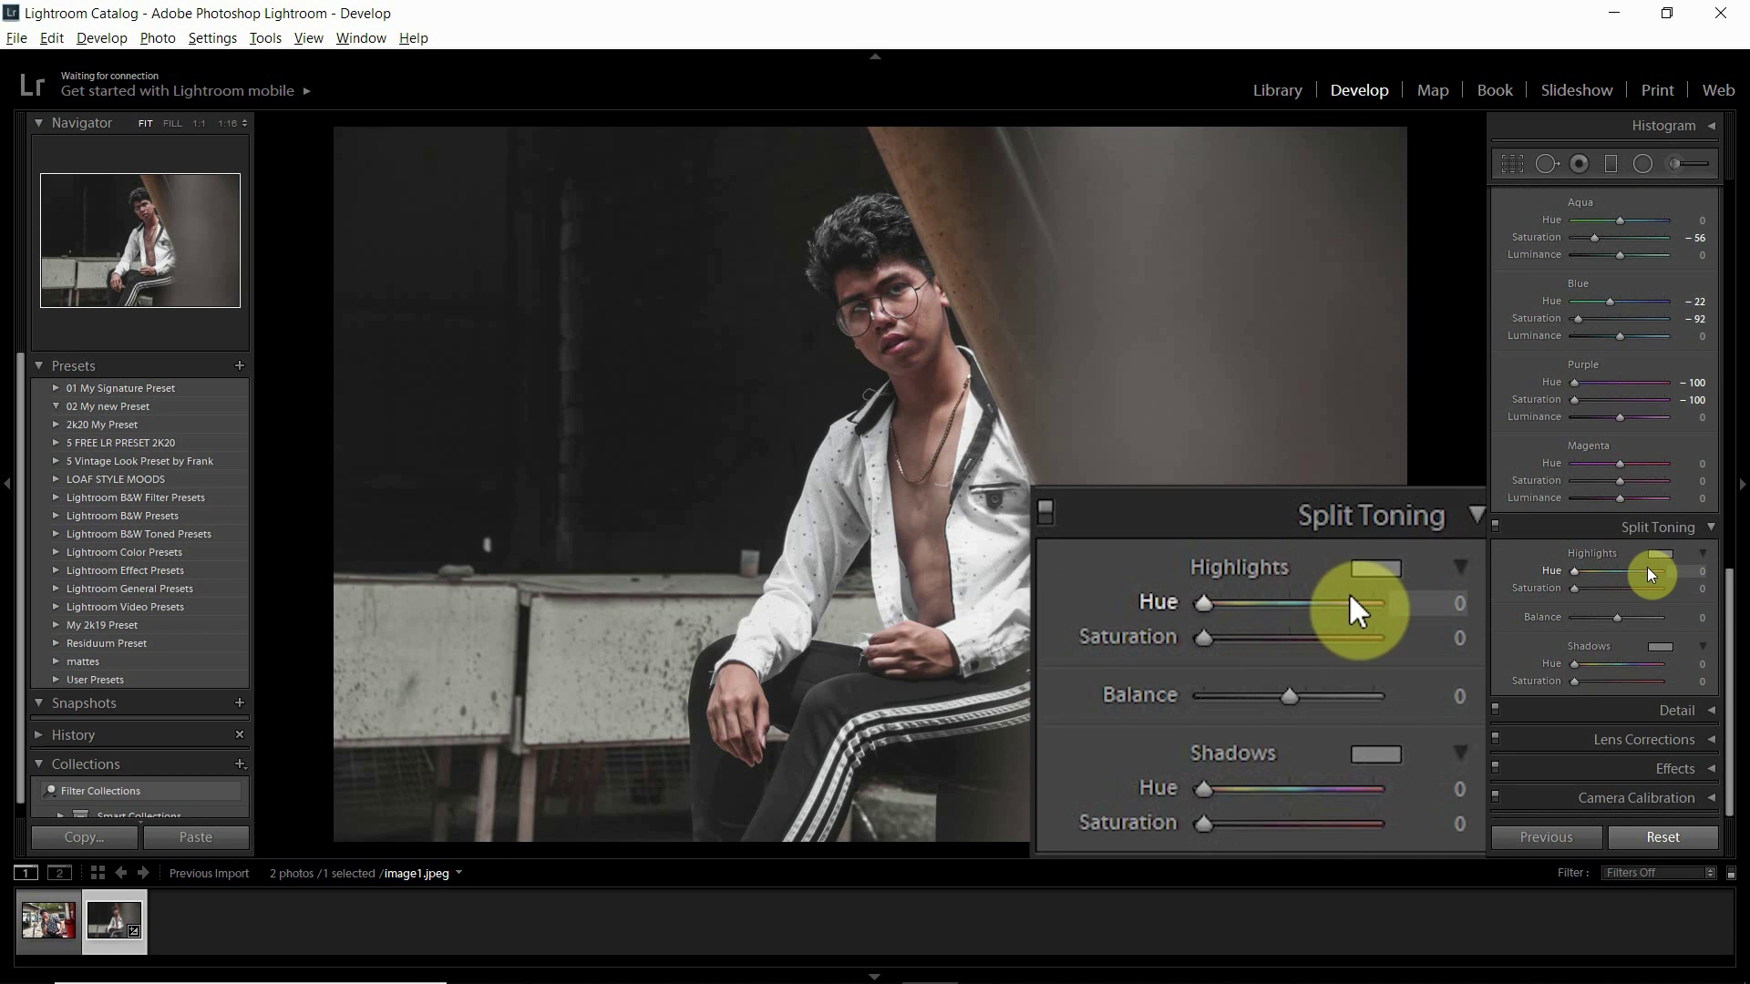
pyautogui.click(1578, 570)
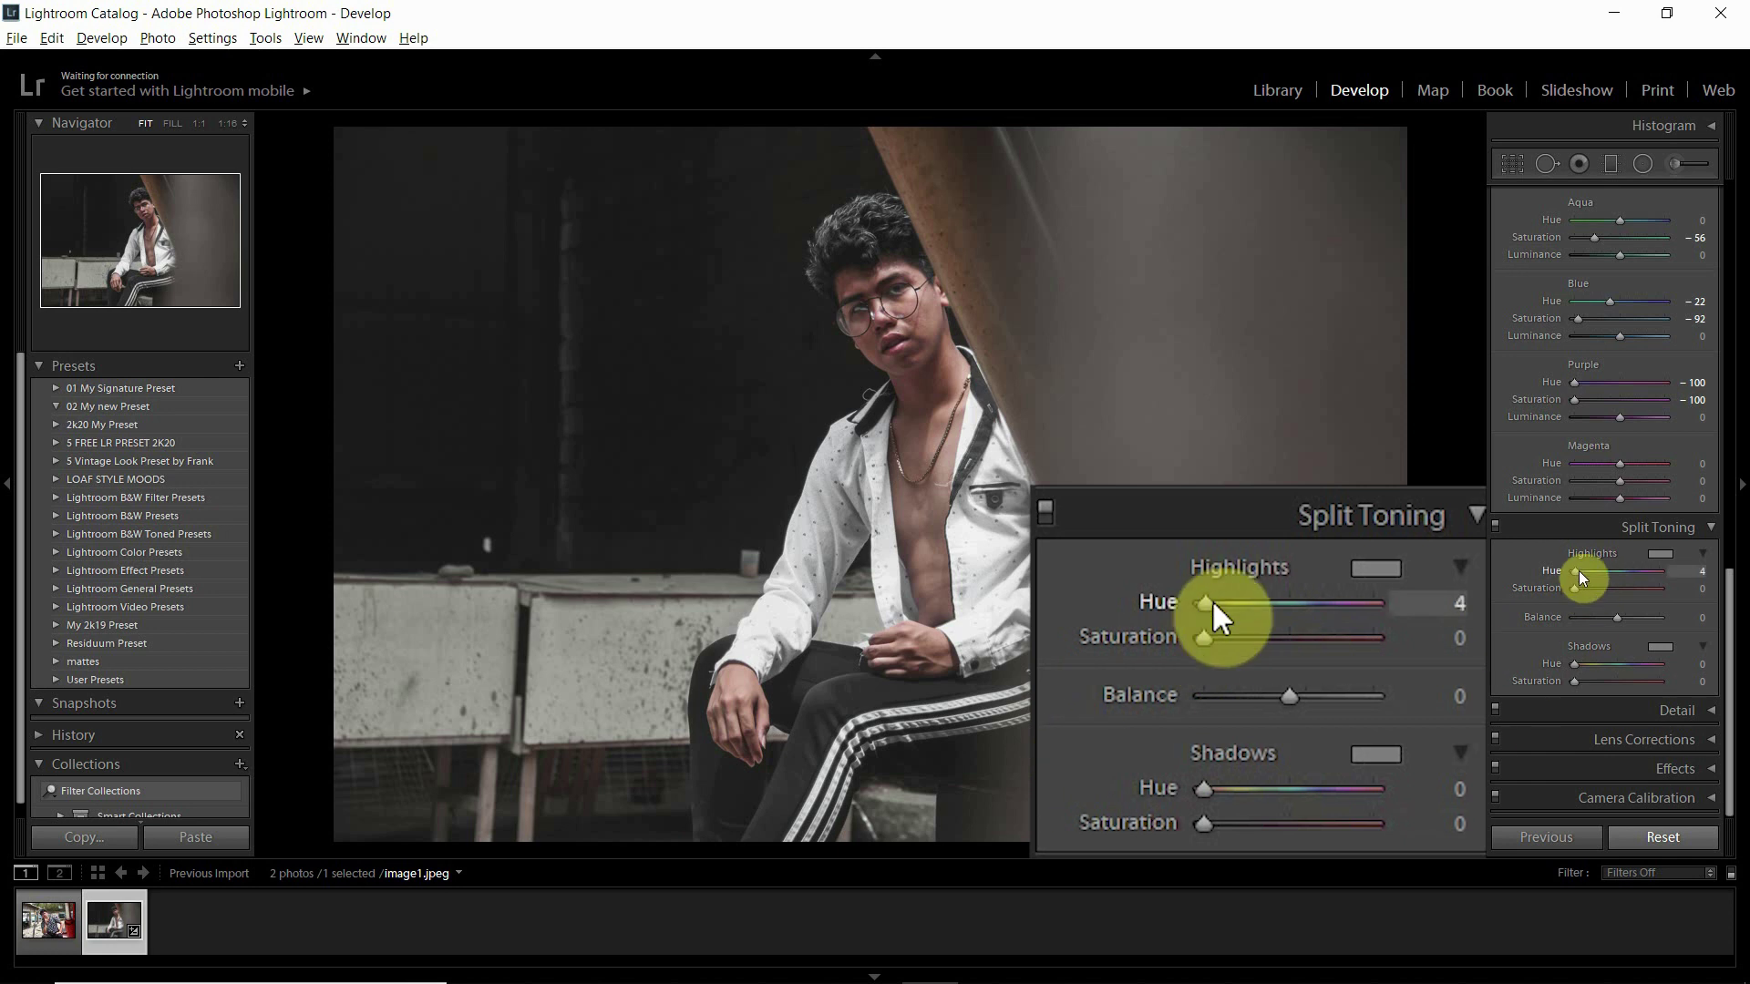
pyautogui.moveTo(1579, 571)
pyautogui.mouseDown()
pyautogui.moveTo(1619, 571)
pyautogui.moveTo(1581, 597)
pyautogui.mouseUp()
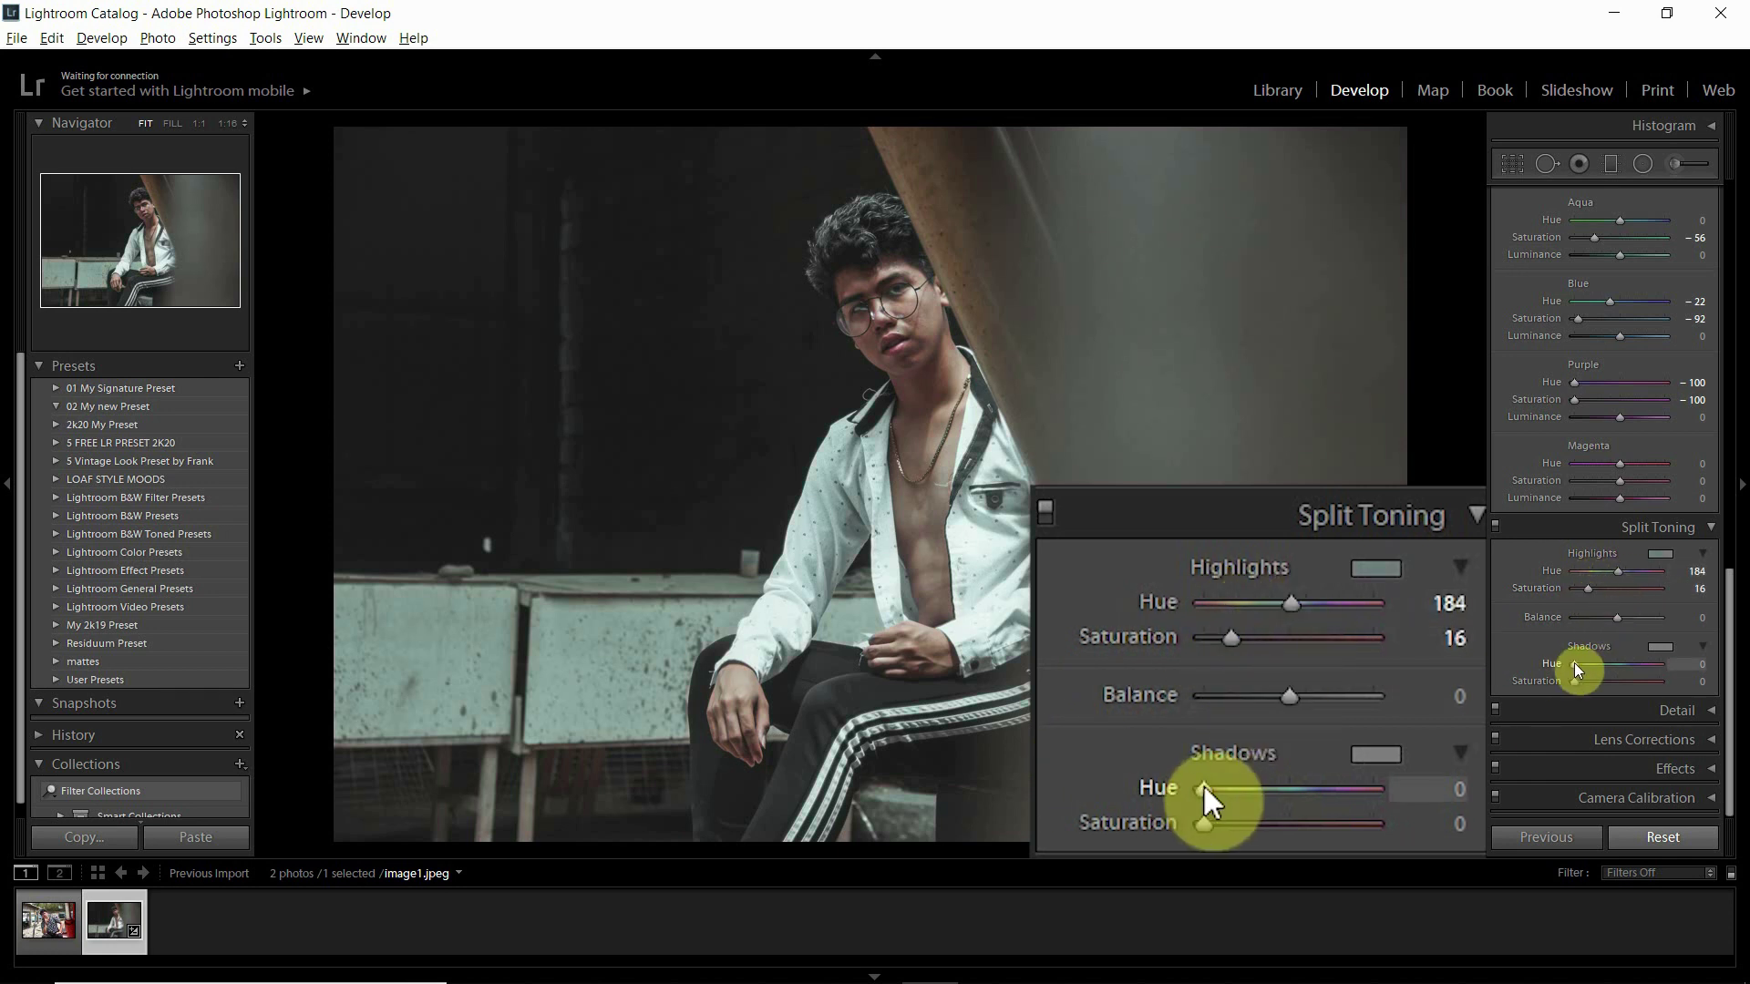
# Step: Tint the shadows at hue 184, saturation 3, and set split-tone balance to -32
pyautogui.moveTo(1575, 664); pyautogui.dragTo(1621, 675)
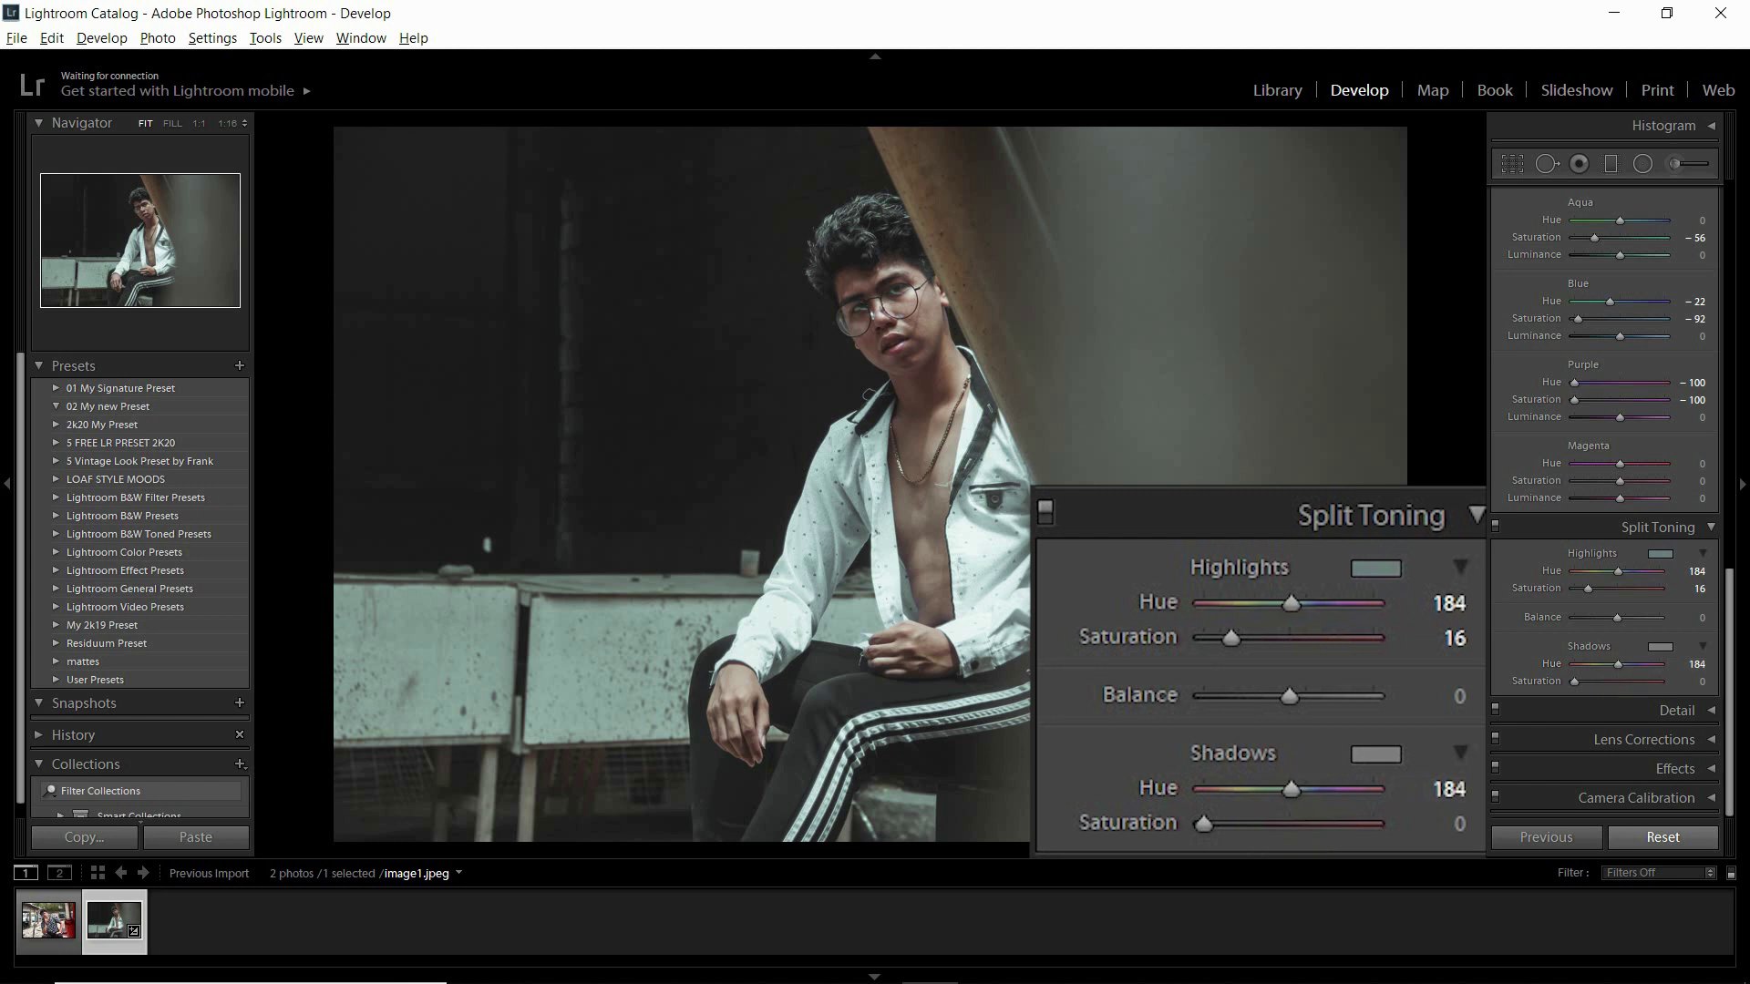
pyautogui.moveTo(1573, 683); pyautogui.dragTo(1586, 688)
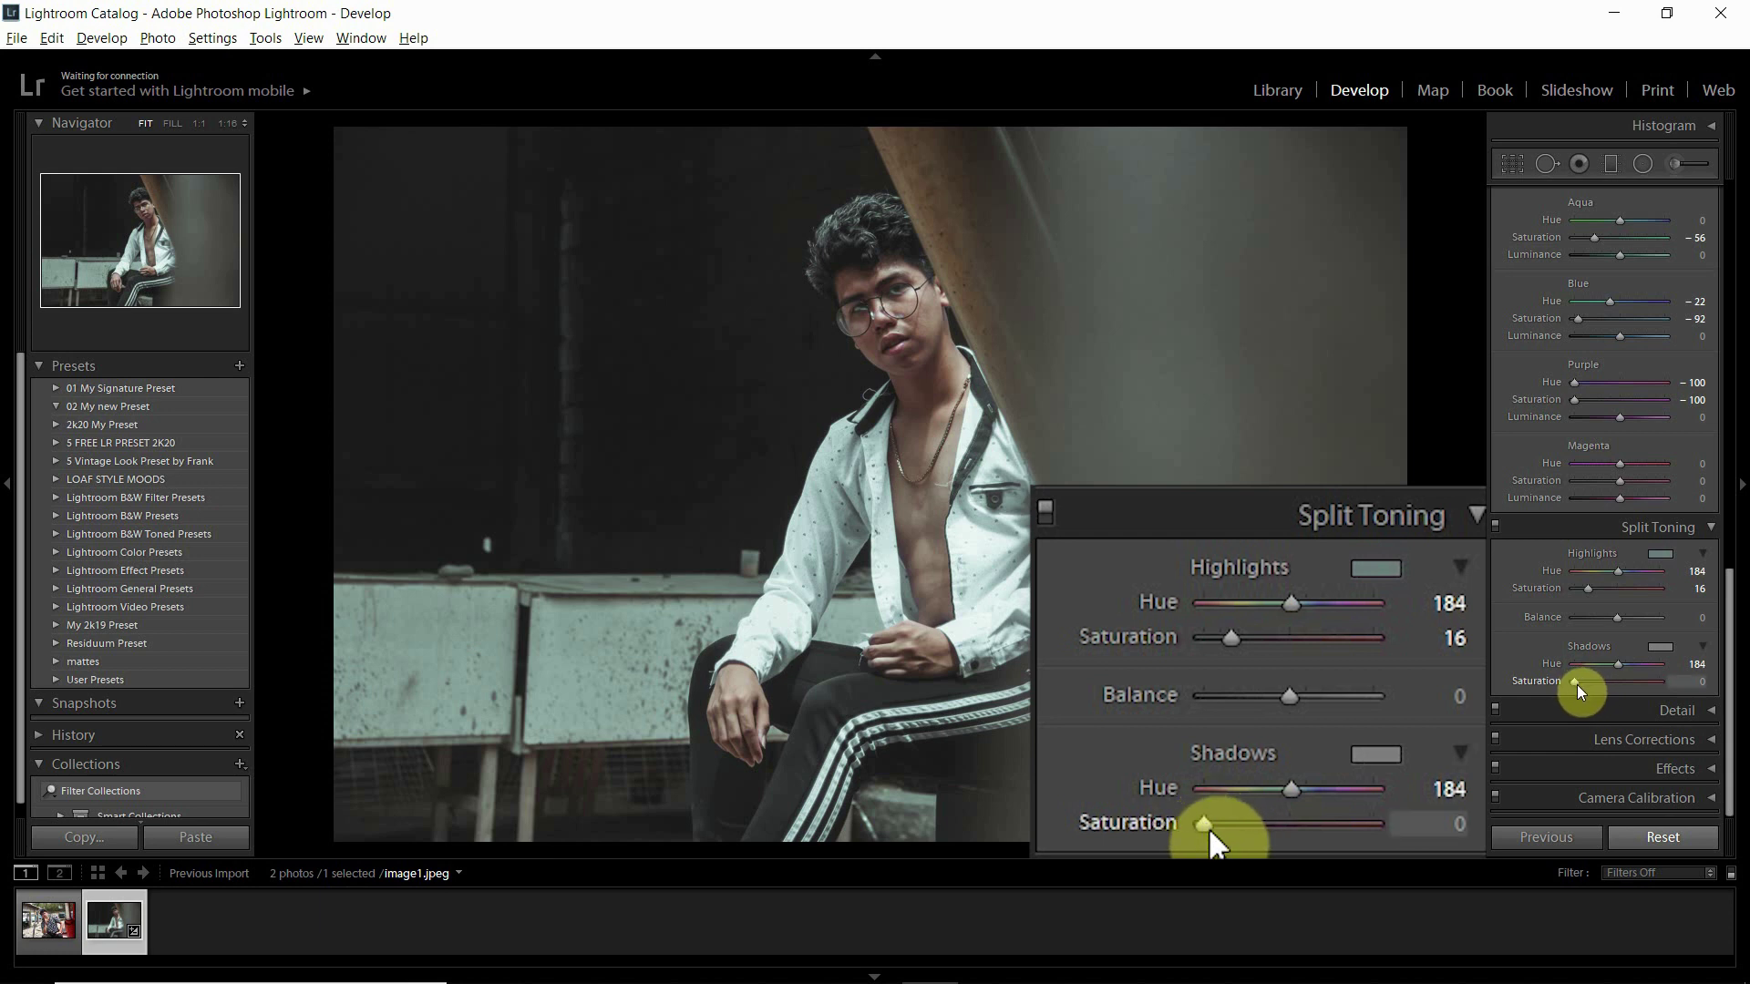
pyautogui.moveTo(1578, 686)
pyautogui.mouseDown()
pyautogui.moveTo(1633, 684)
pyautogui.moveTo(1577, 688)
pyautogui.mouseUp()
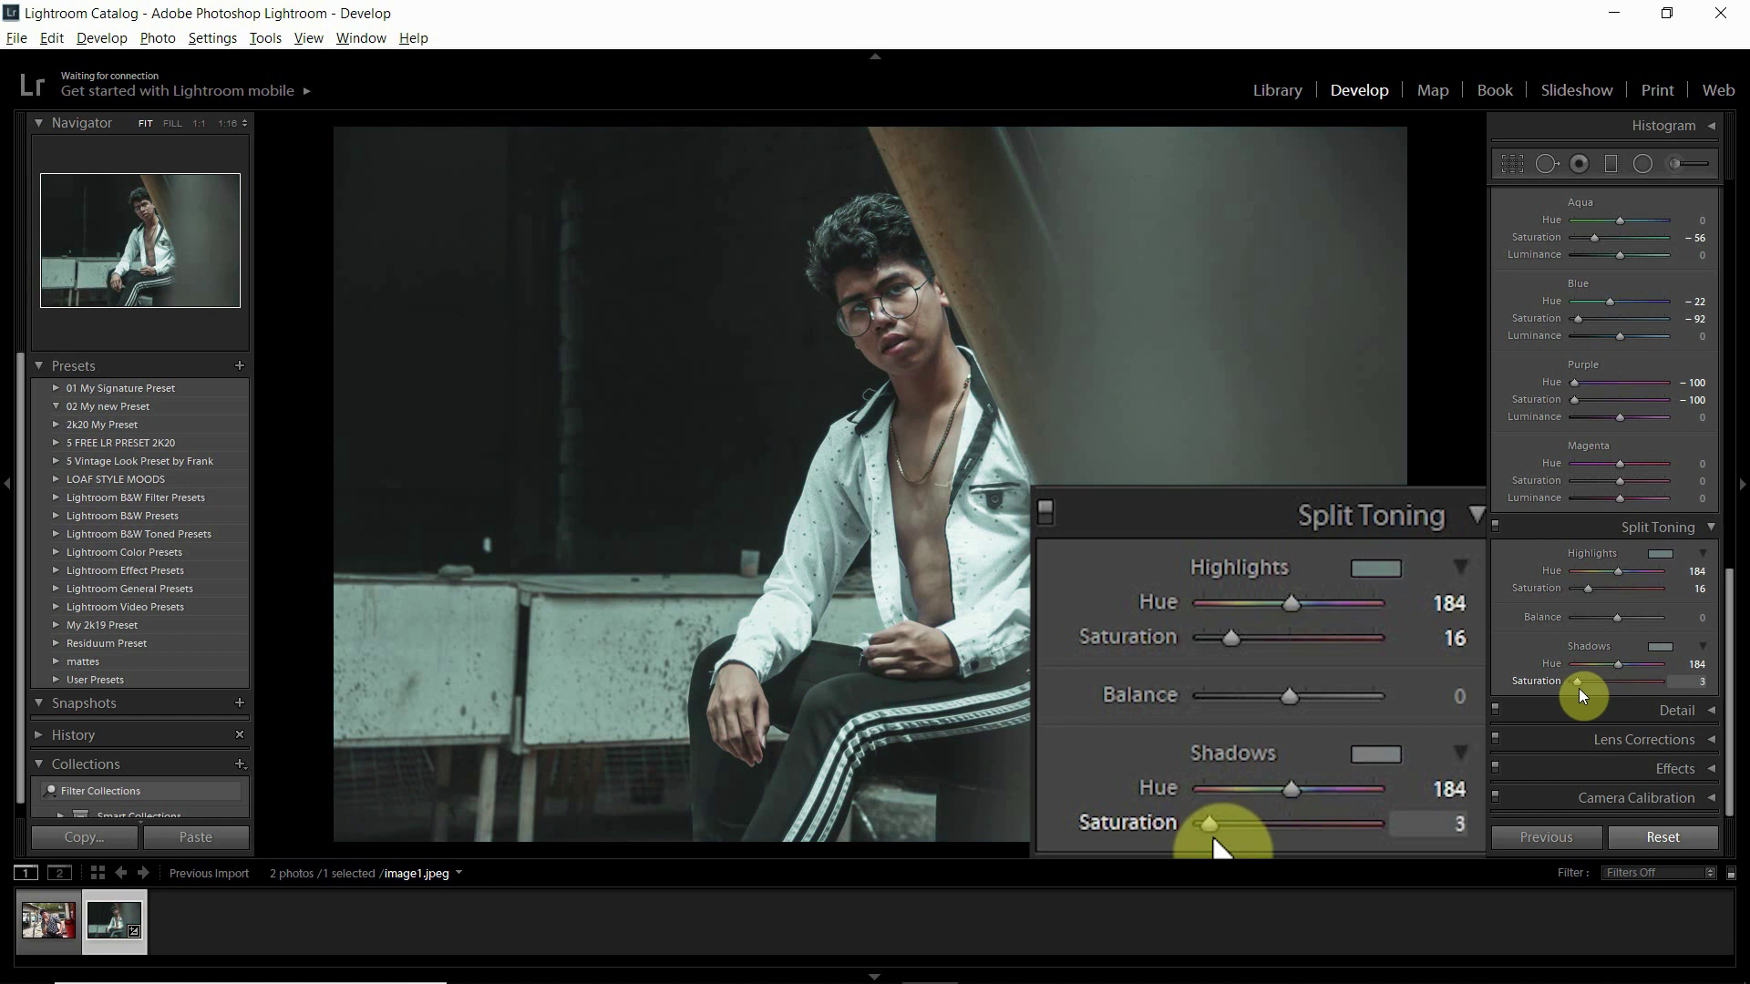
pyautogui.moveTo(1616, 618); pyautogui.dragTo(1602, 618)
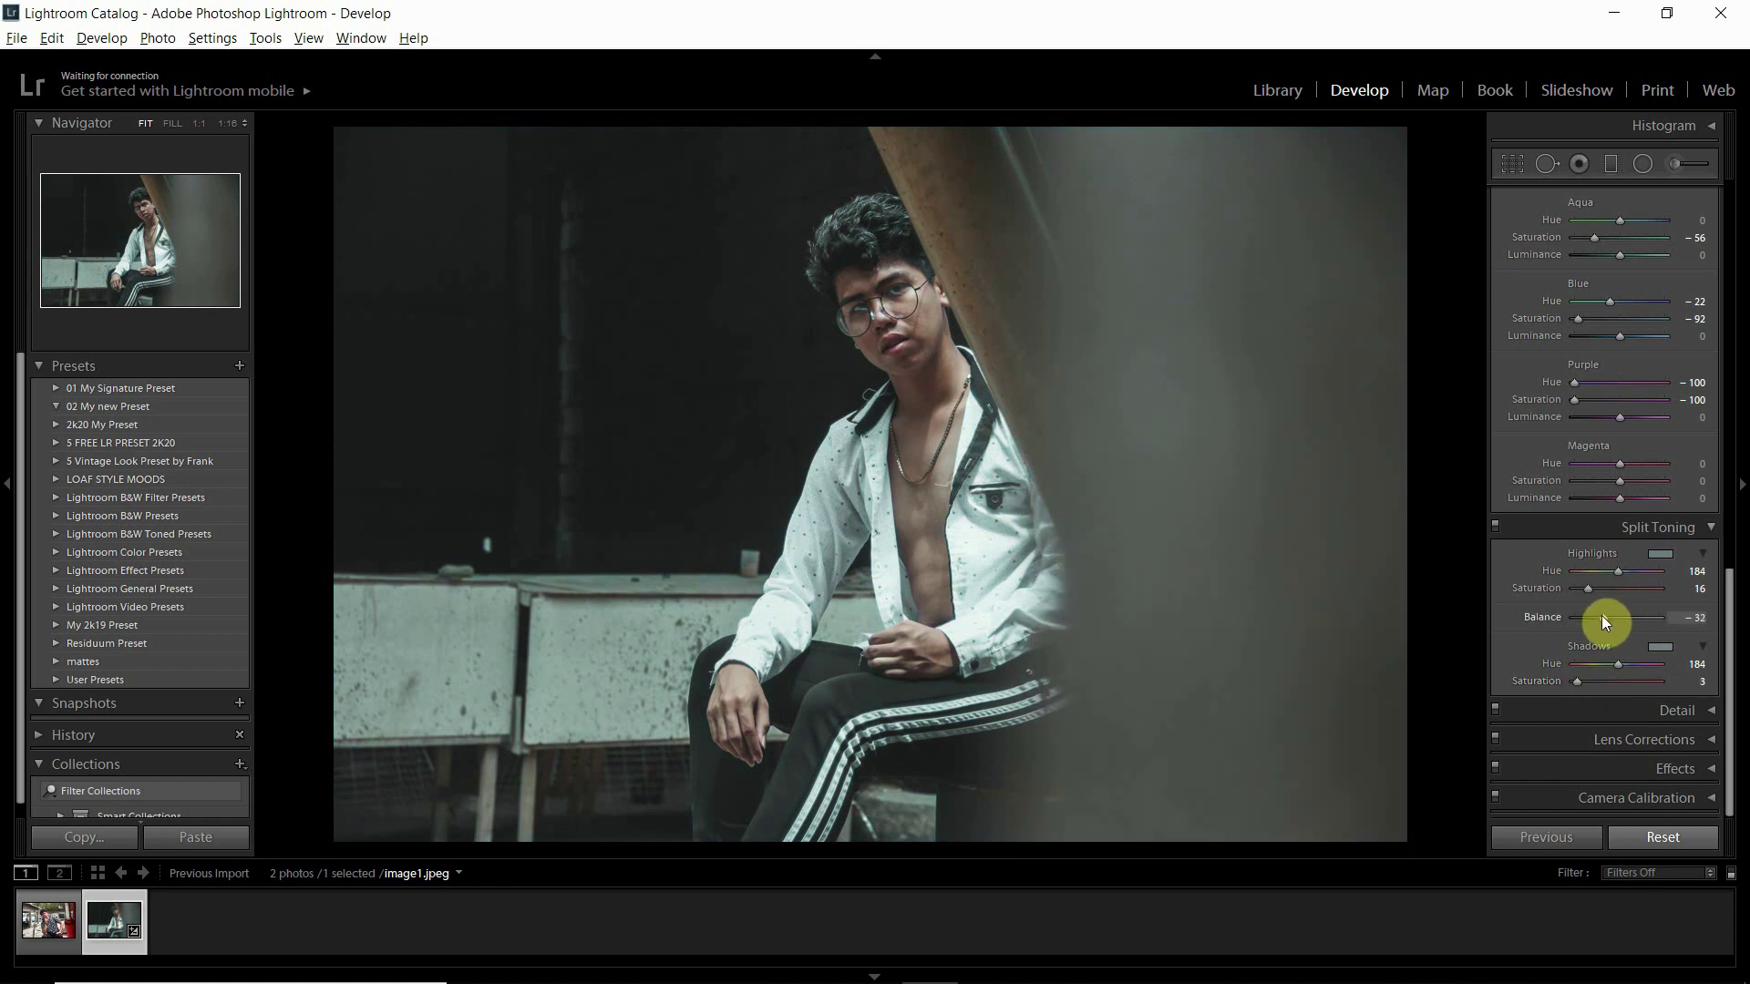
# Step: Save the grade as preset 'Cinematic Green Film Look' in the 02 My new Preset folder
pyautogui.scroll(15, 1707, 683)
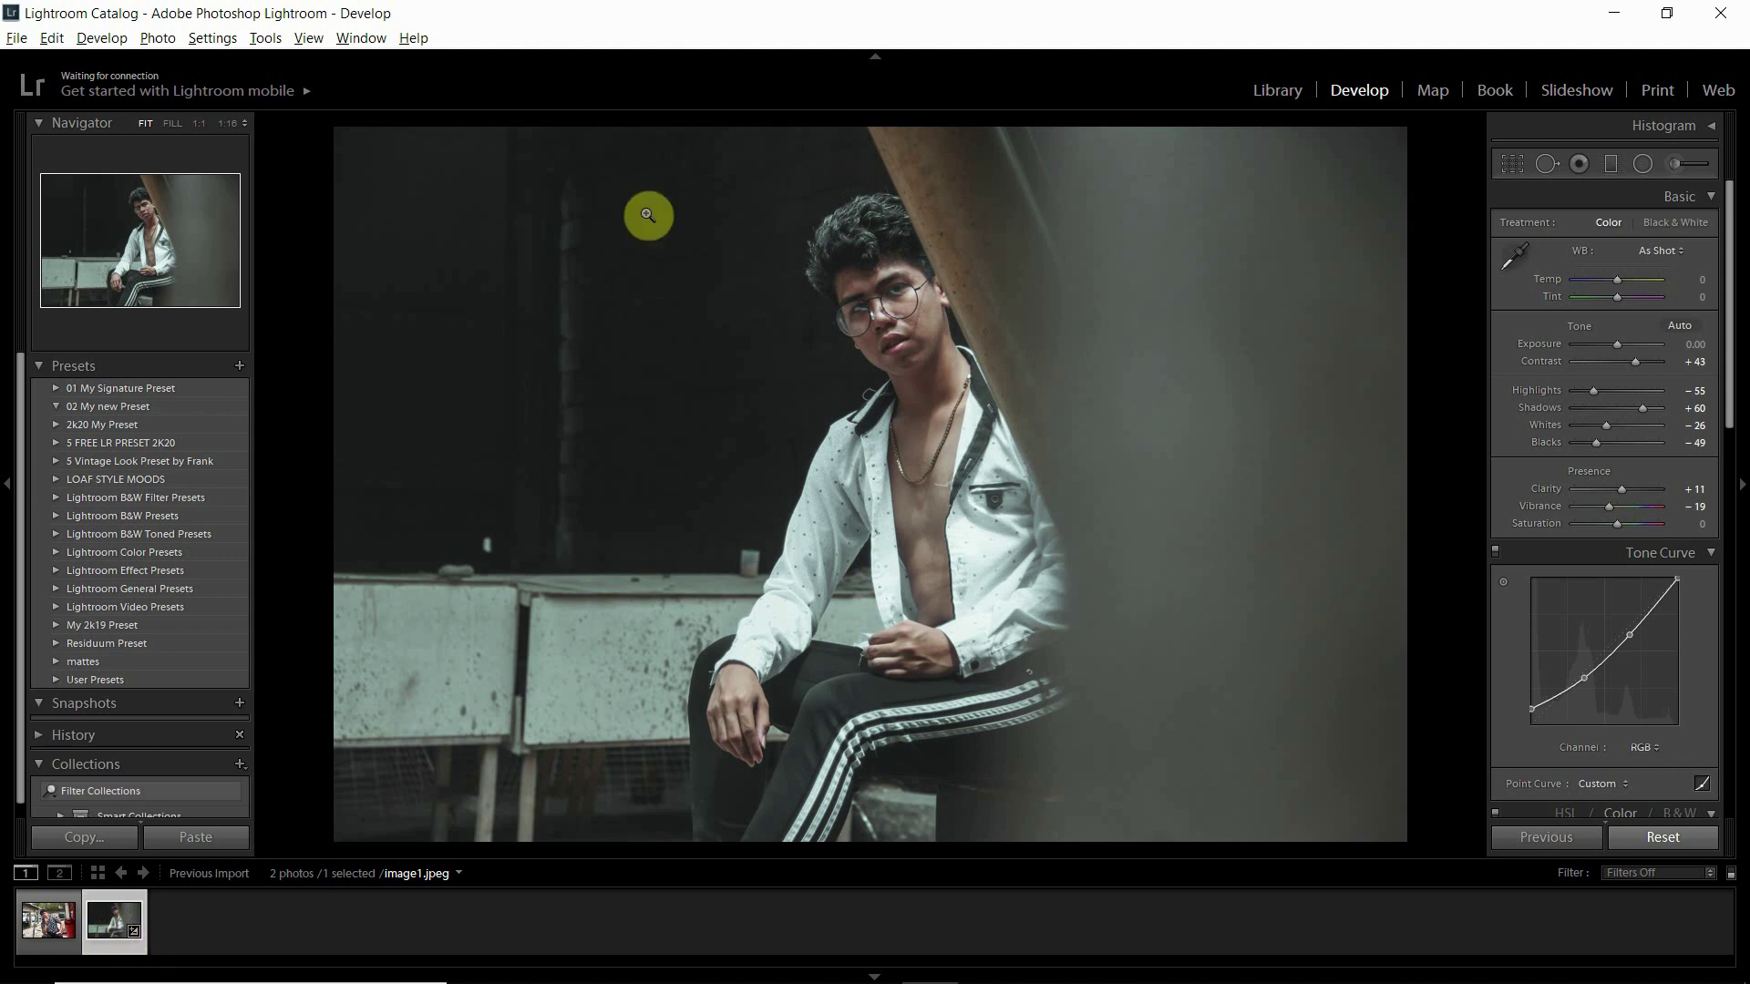
pyautogui.click(239, 365)
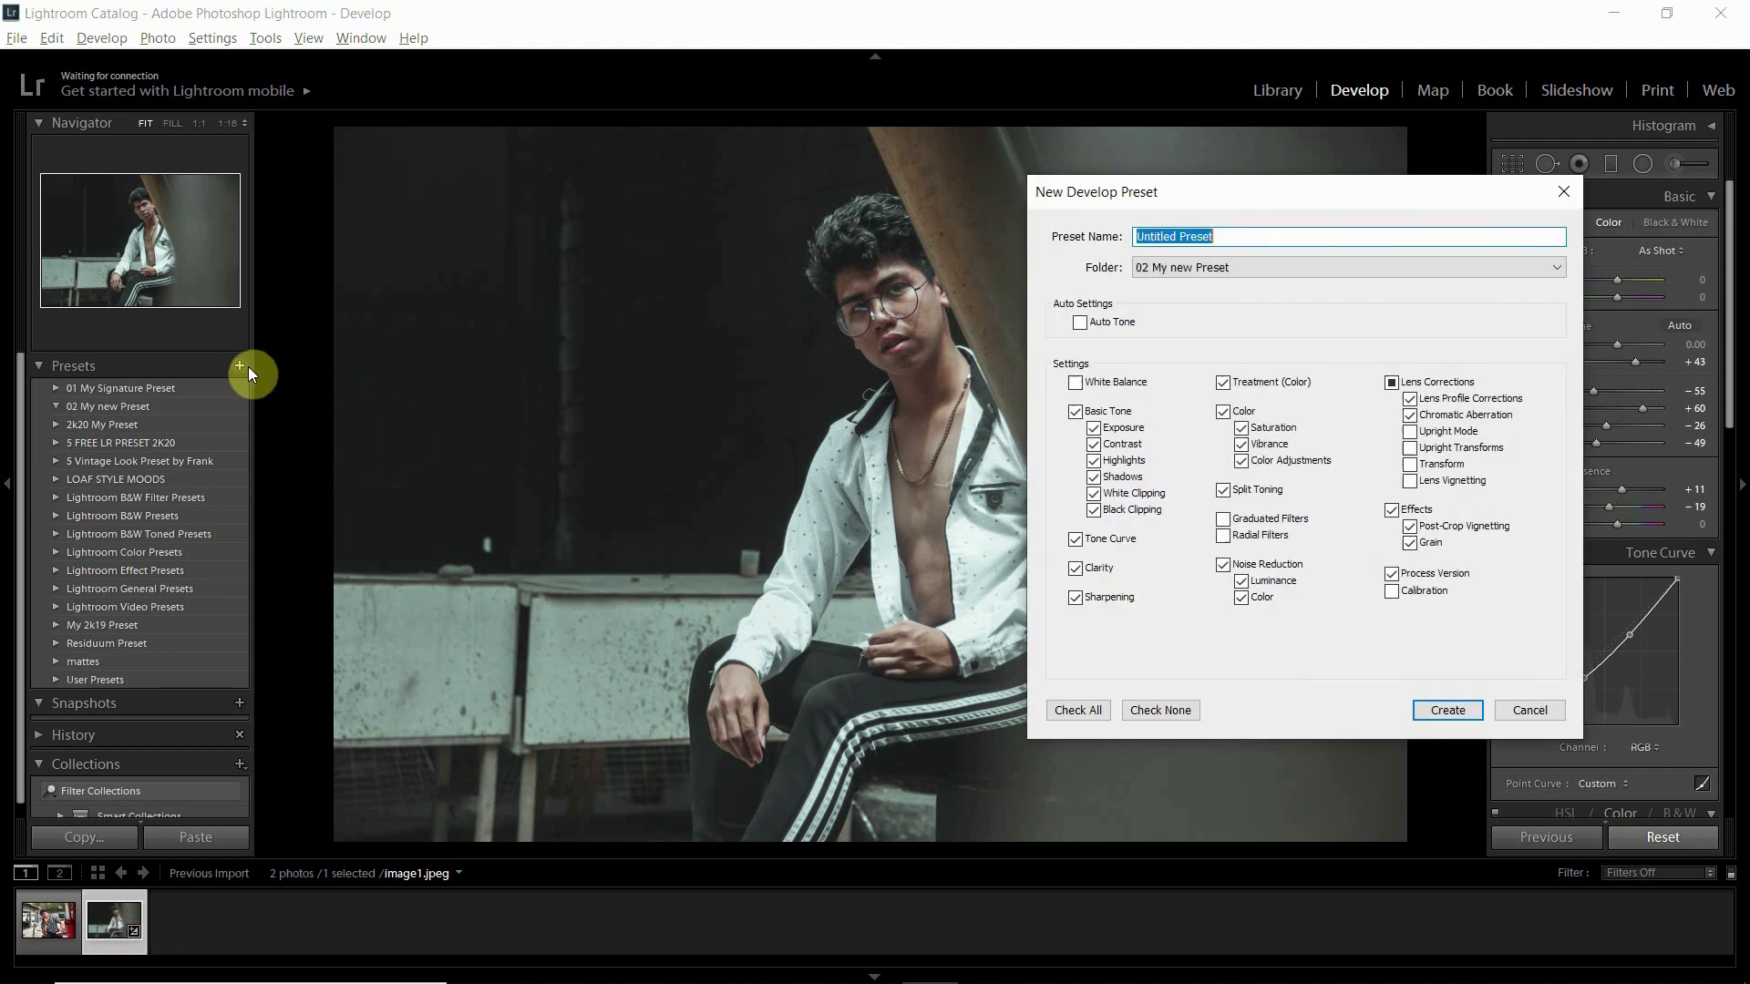
pyautogui.write('Cinematic Green Film Look')
pyautogui.press('Return')
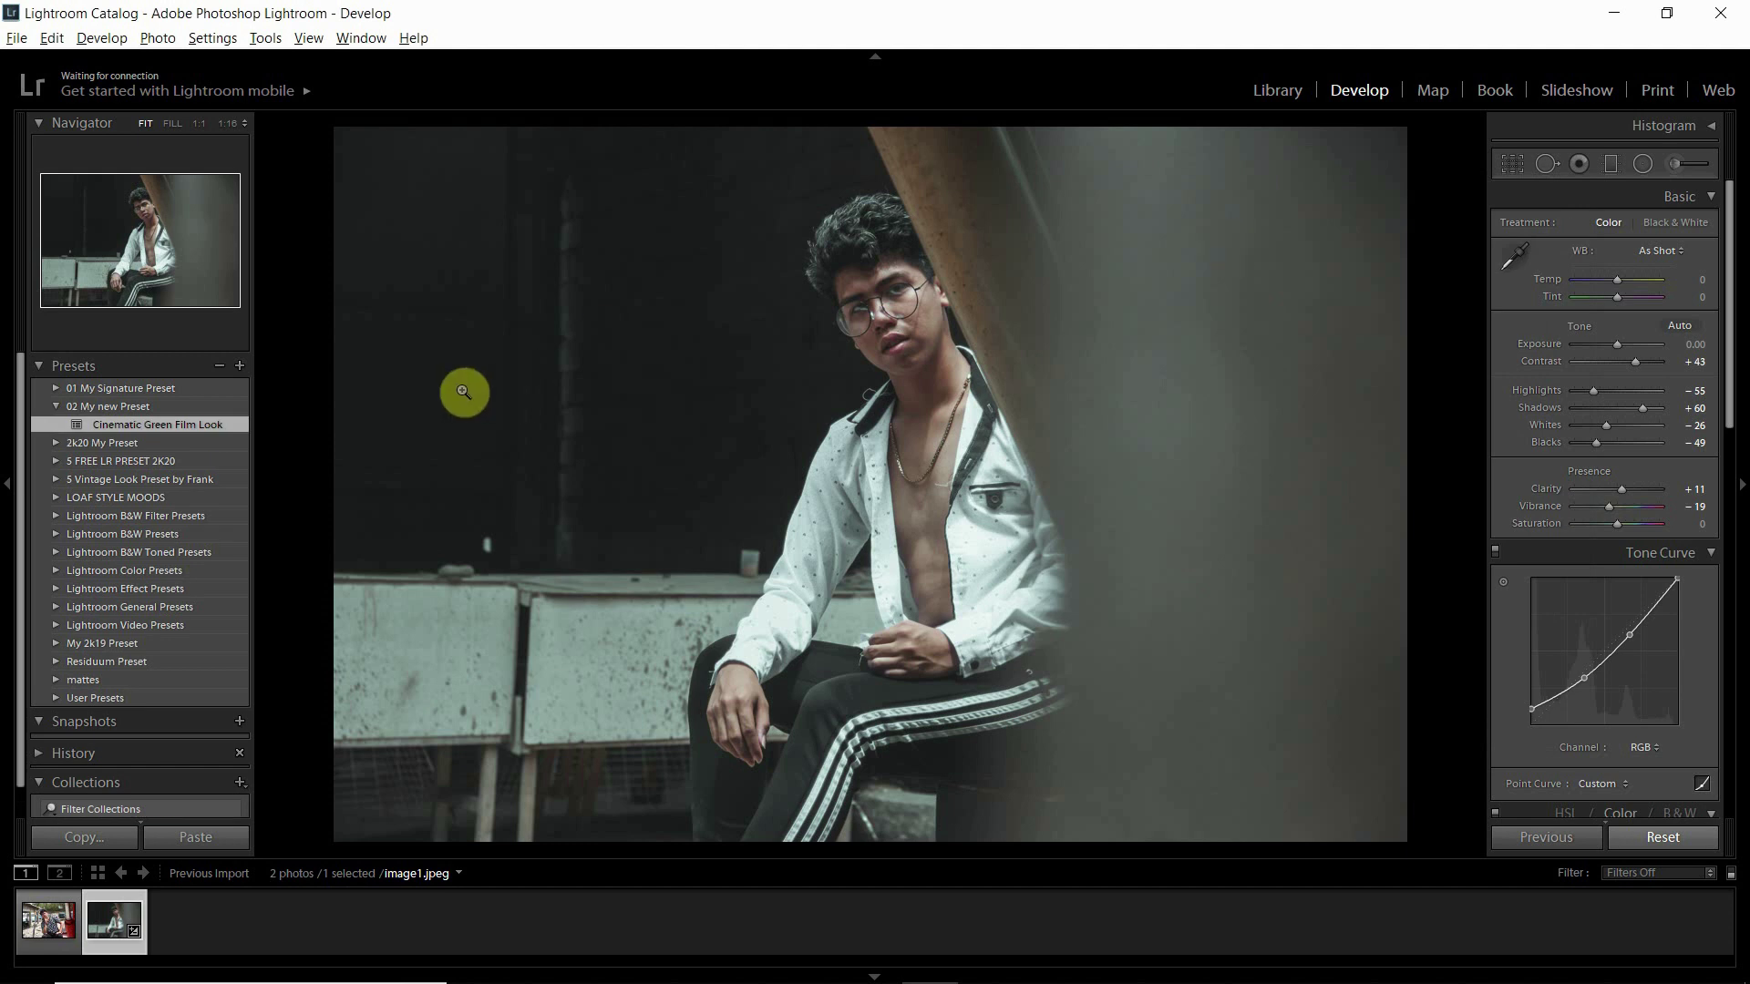
# Step: Apply Cinematic Green Film Look to the second photo and straighten it about 4°
pyautogui.click(53, 926)
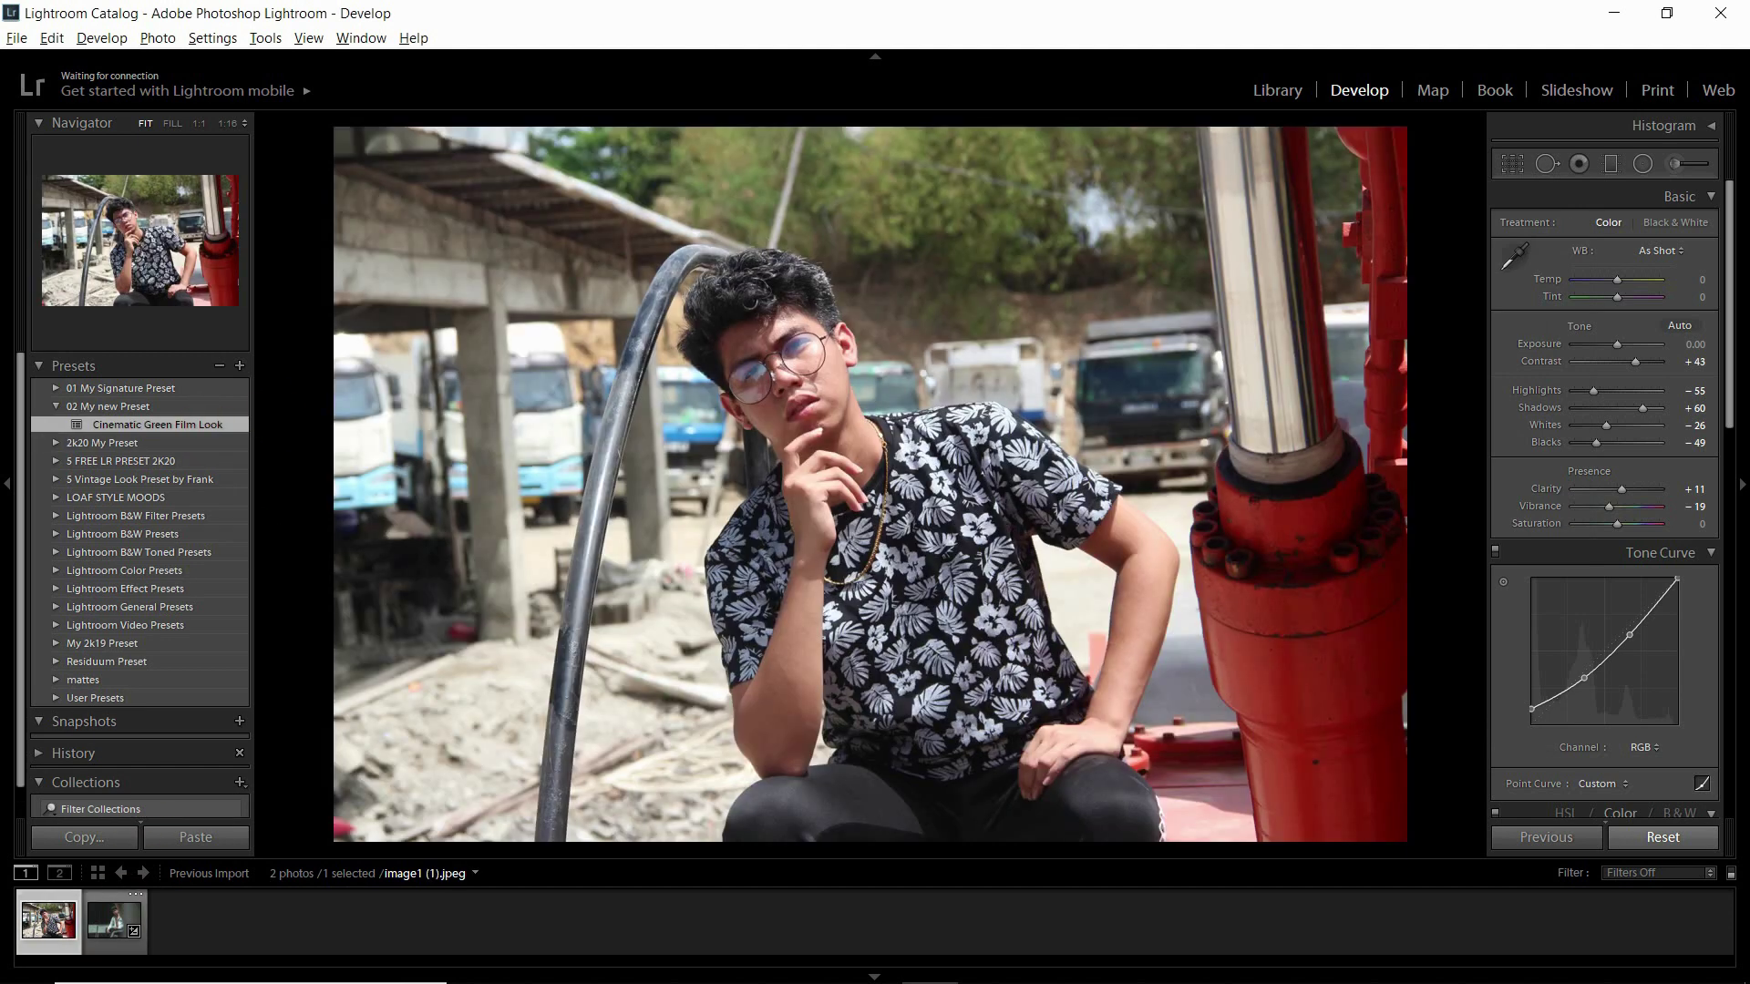
pyautogui.click(158, 425)
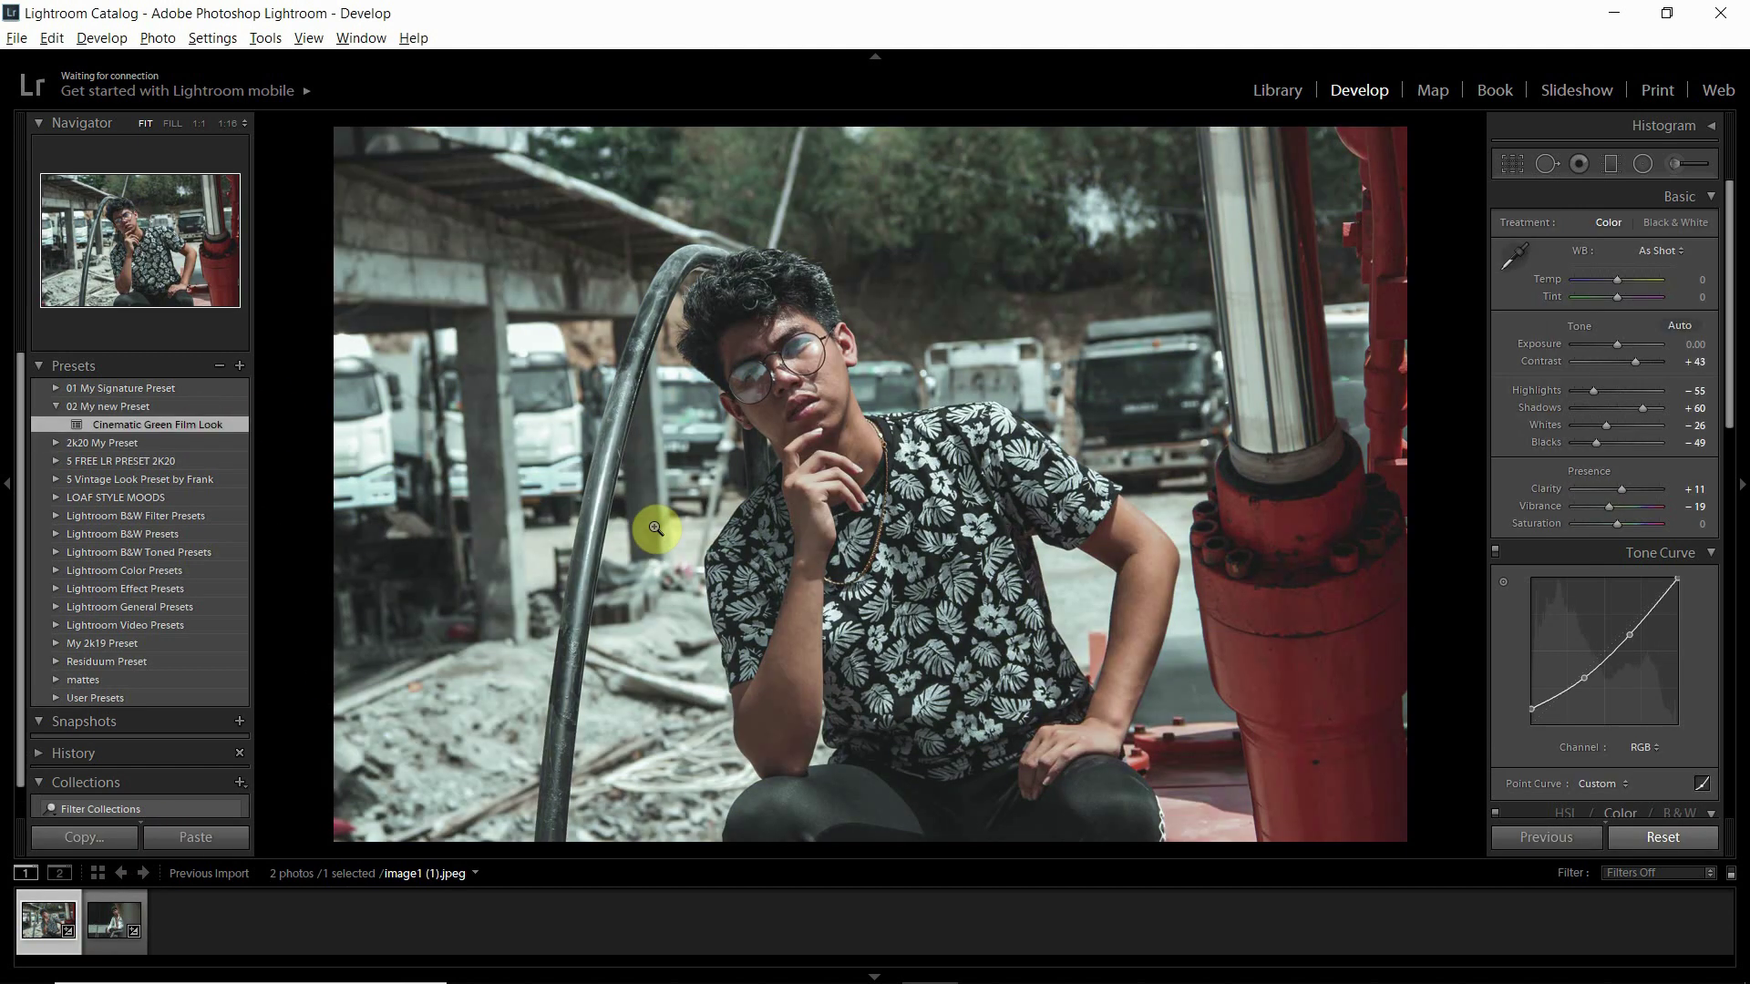
pyautogui.press('r')
pyautogui.moveTo(1456, 574); pyautogui.dragTo(1687, 621)
pyautogui.press('Return')
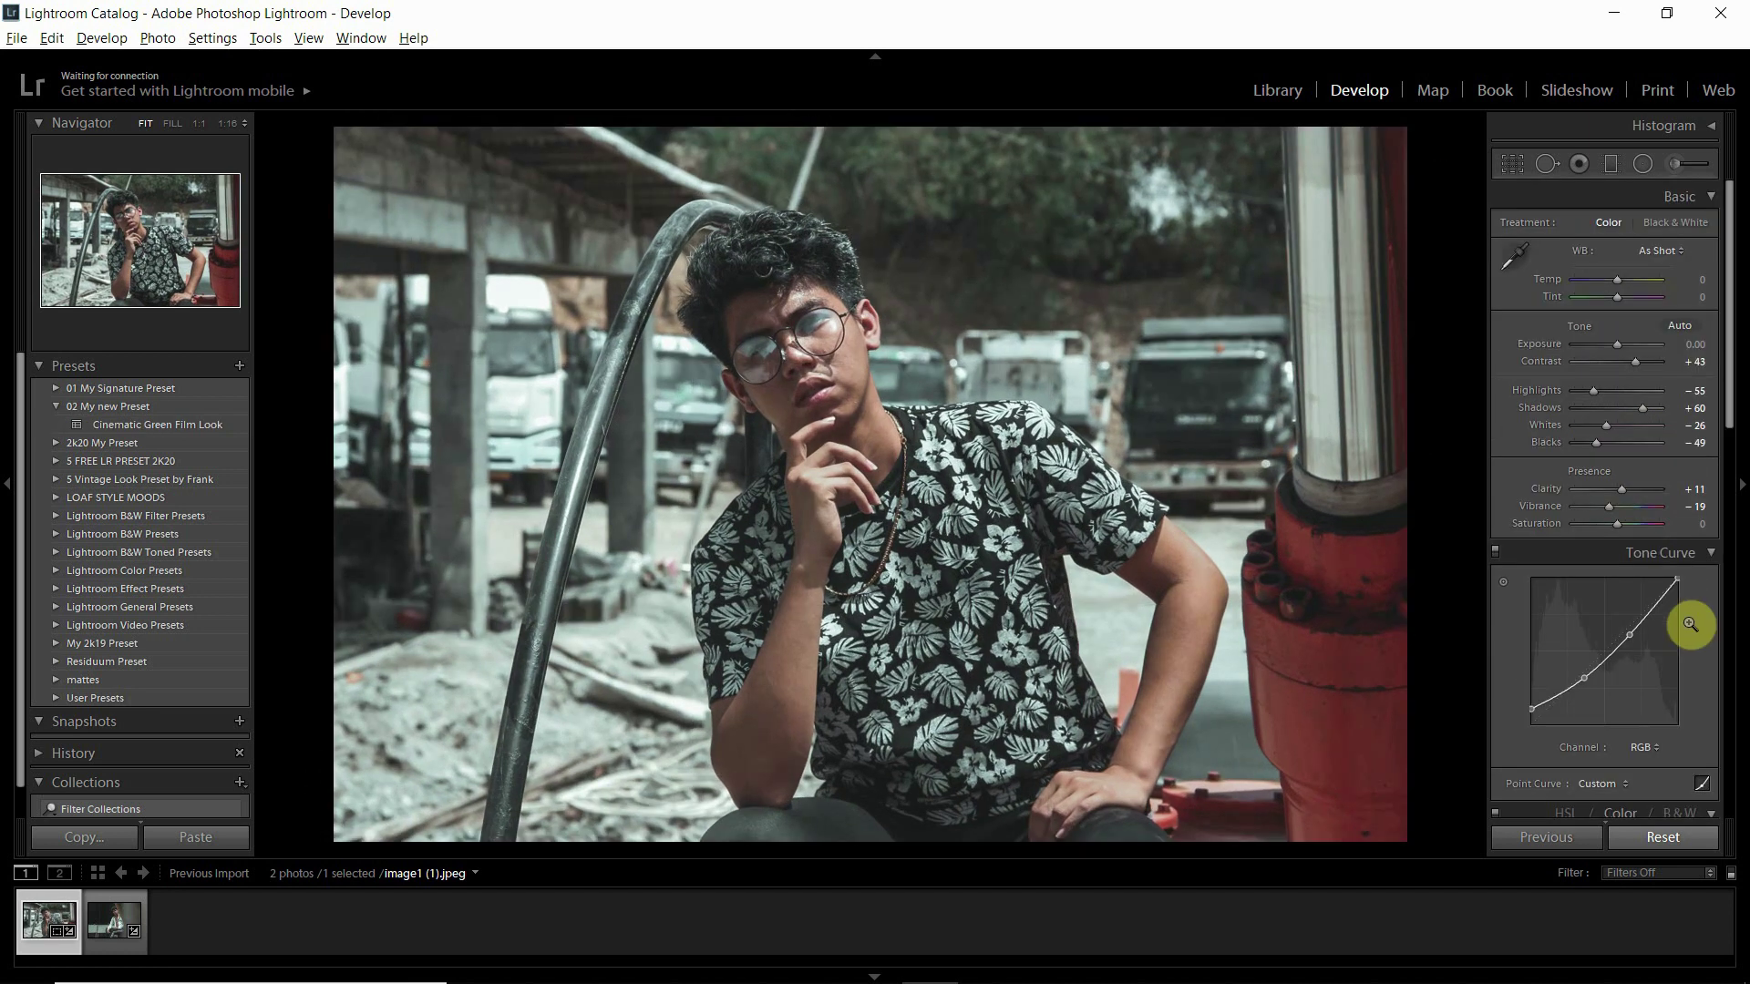
# Step: Return to the first portrait and leave its crop unchanged
pyautogui.press('Right')
pyautogui.press('r')
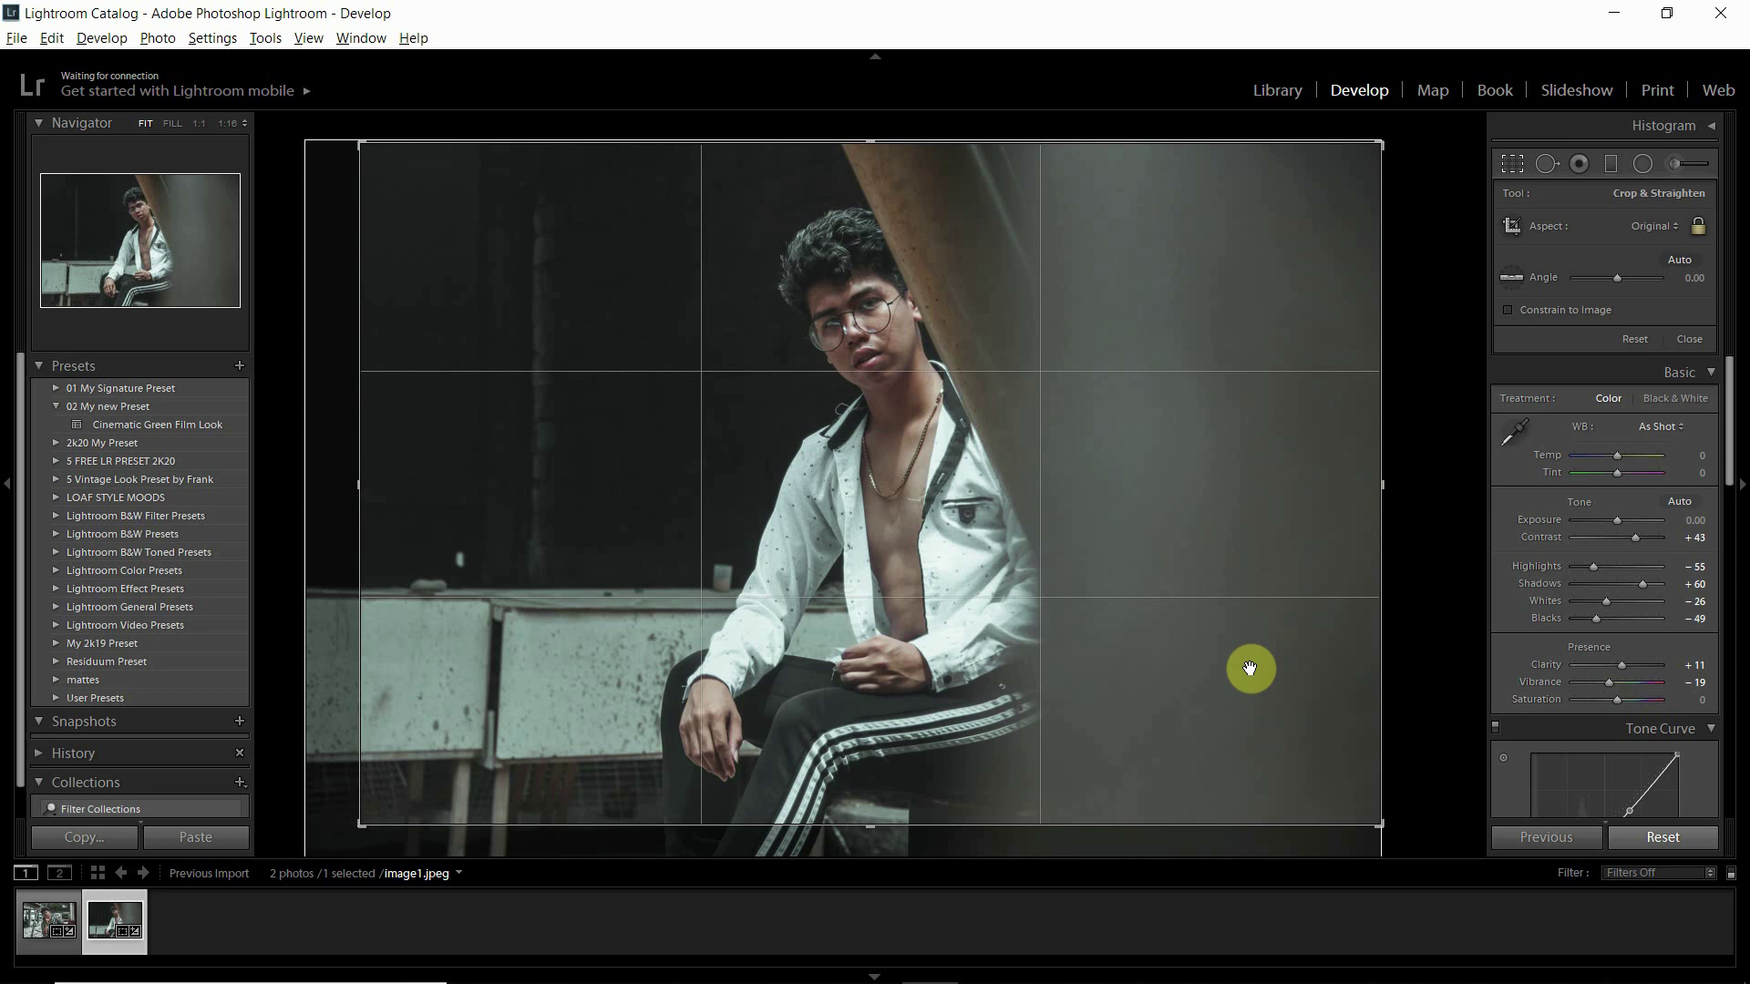
pyautogui.press('Return')
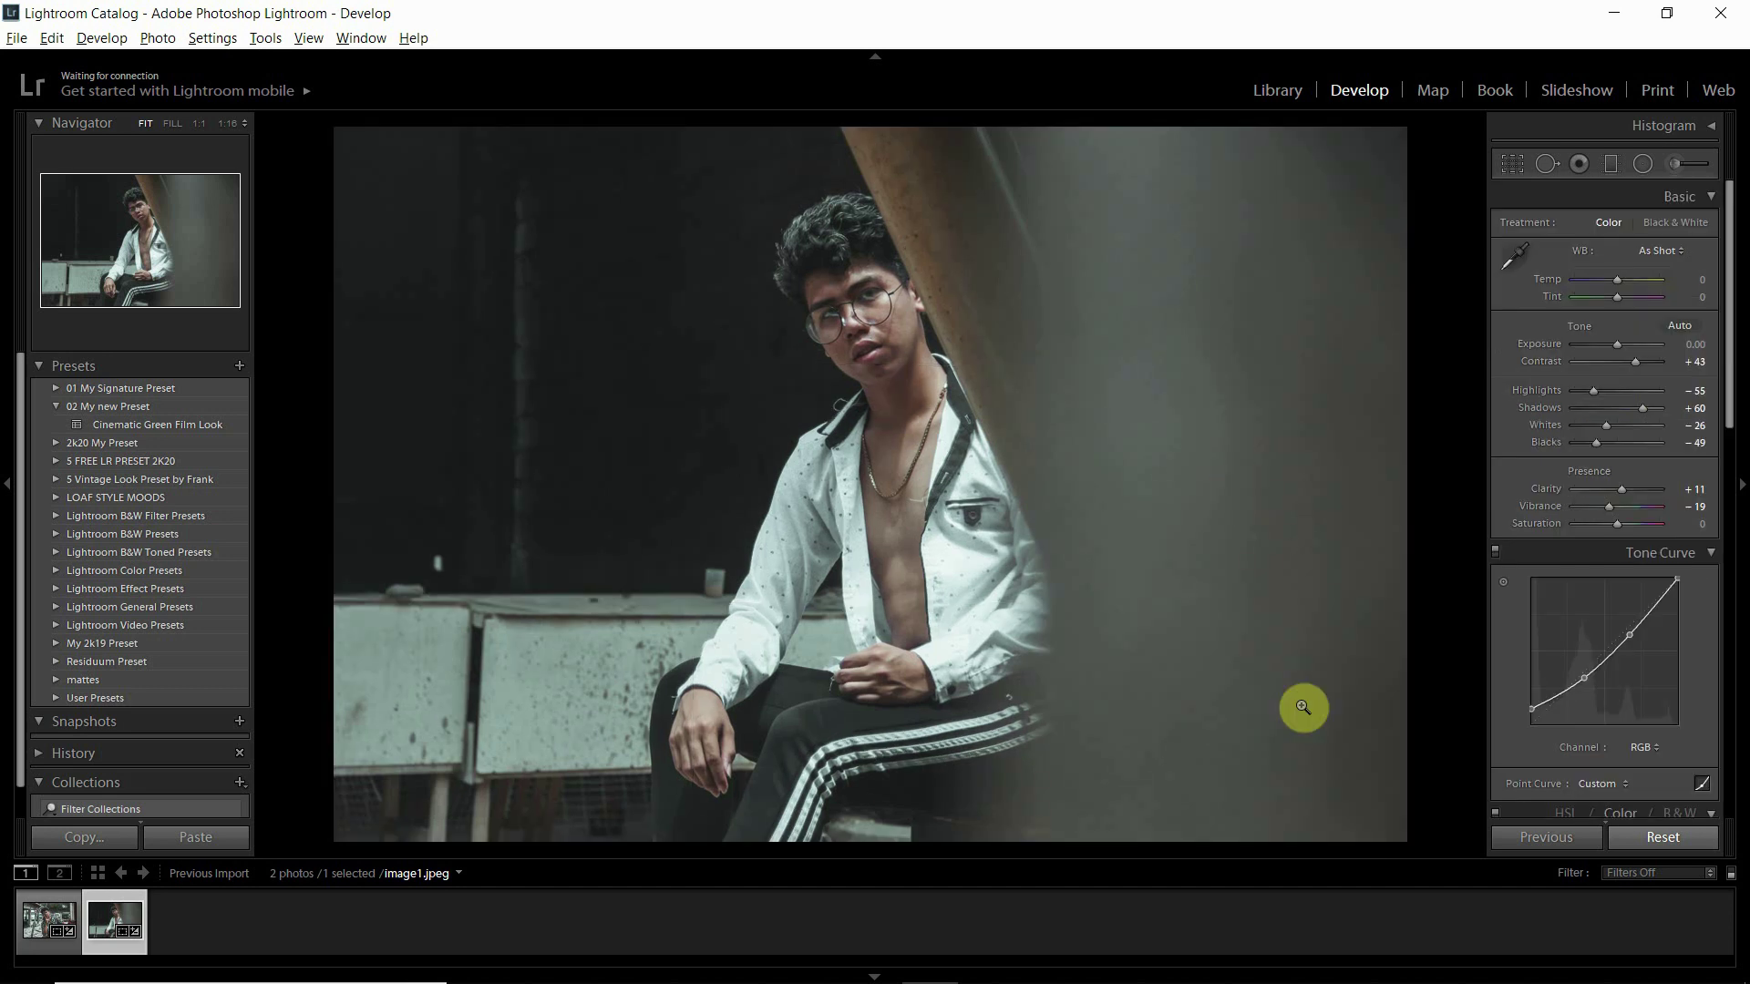